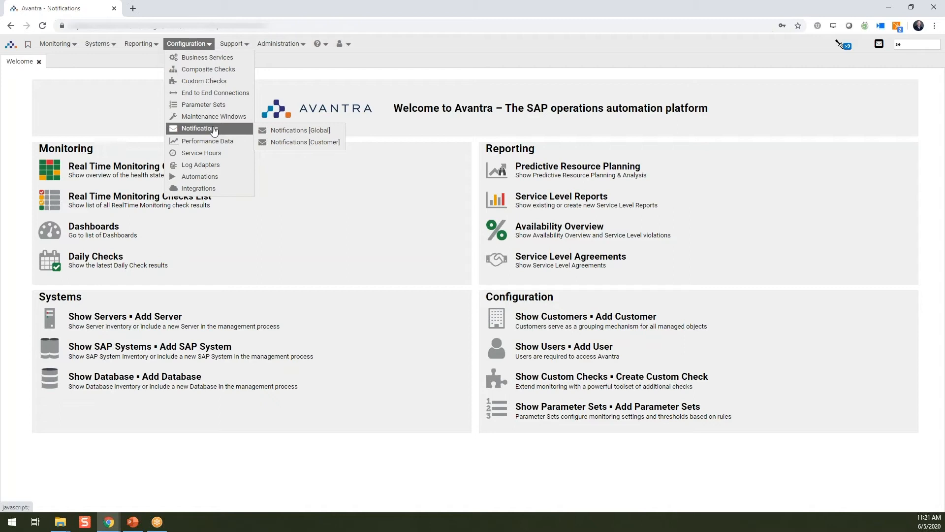
Step: Start a new Email output channel in the global notifications' channel list
left_click(286, 131)
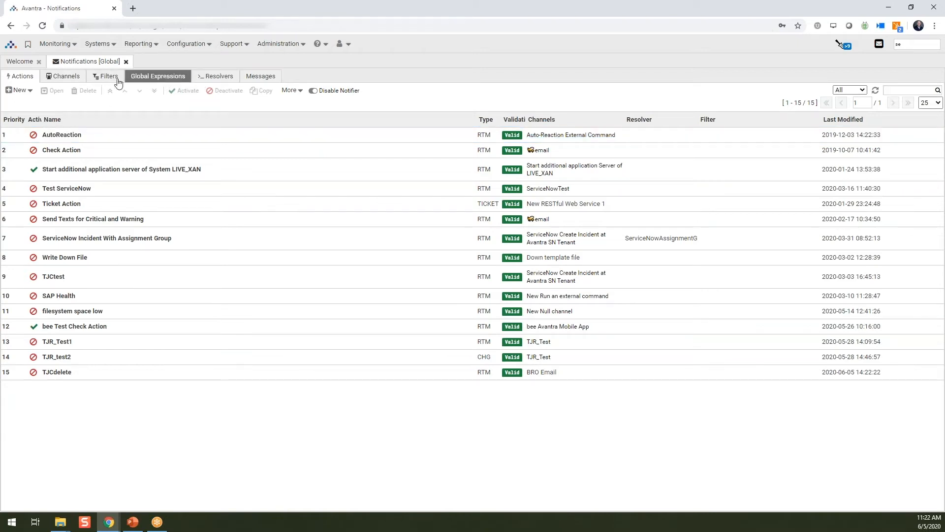
left_click(63, 77)
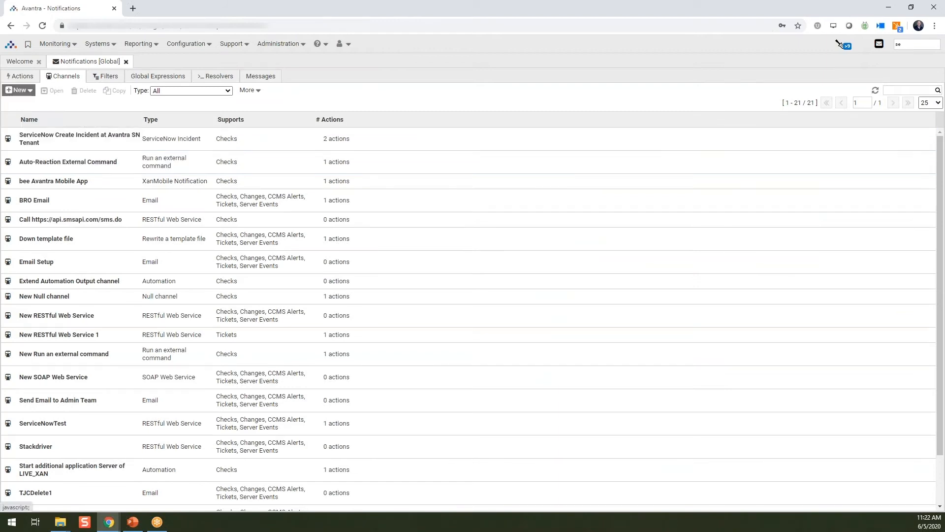
left_click(19, 90)
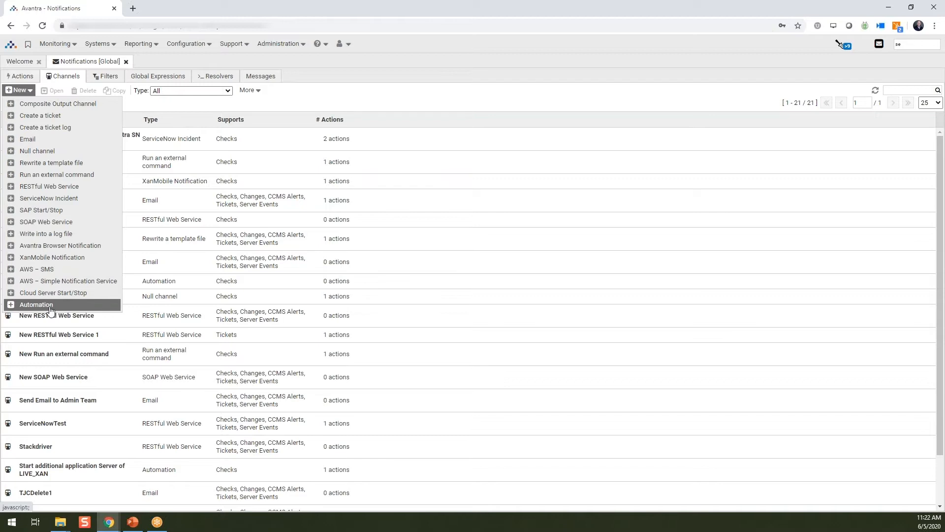
left_click(42, 141)
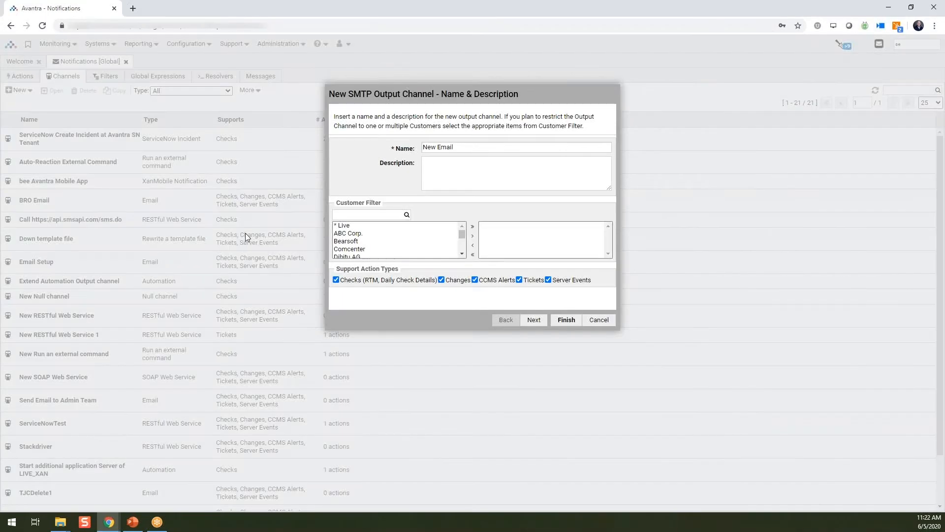
Step: Name the new email output channel TrainingEmail1 and finish creating it without a customer restriction
key("ctrl+a")
type("TrainingEmail1")
scroll(361, 241, "down", 3)
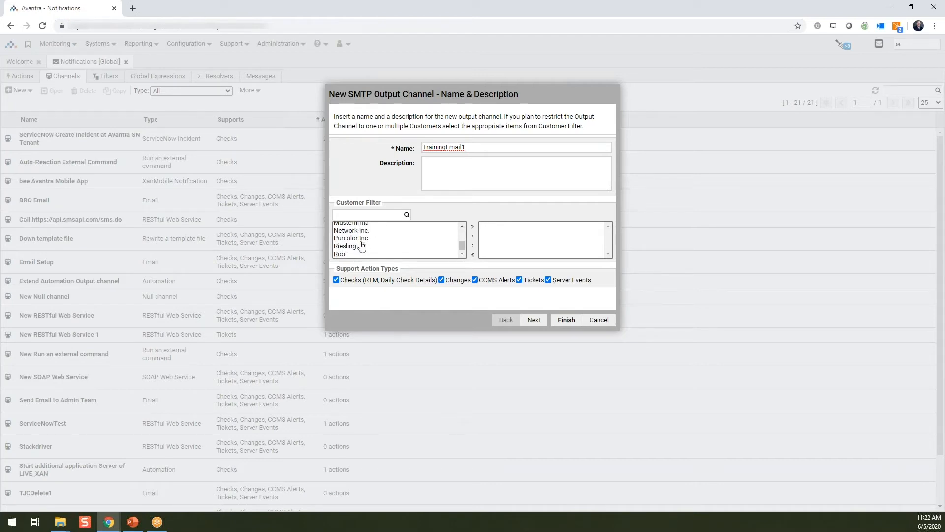
scroll(362, 241, "up", 3)
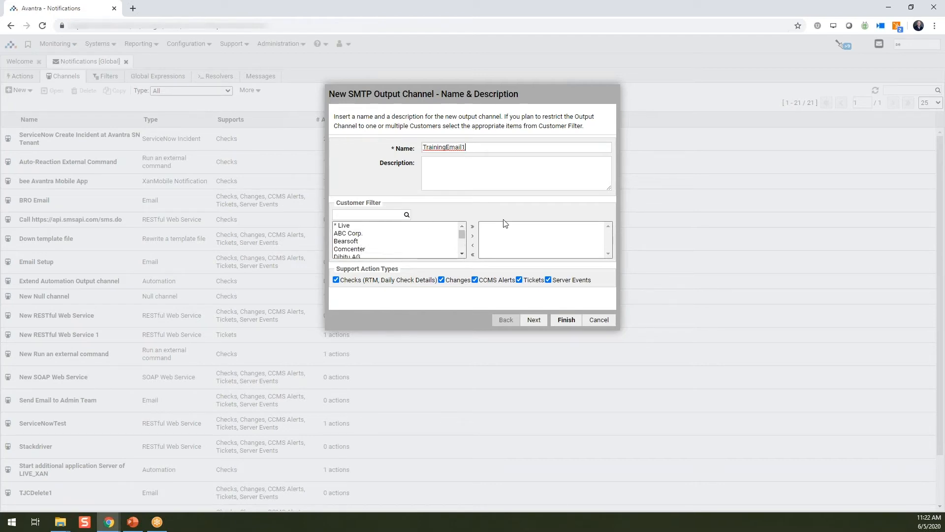
left_click(534, 321)
left_click(566, 322)
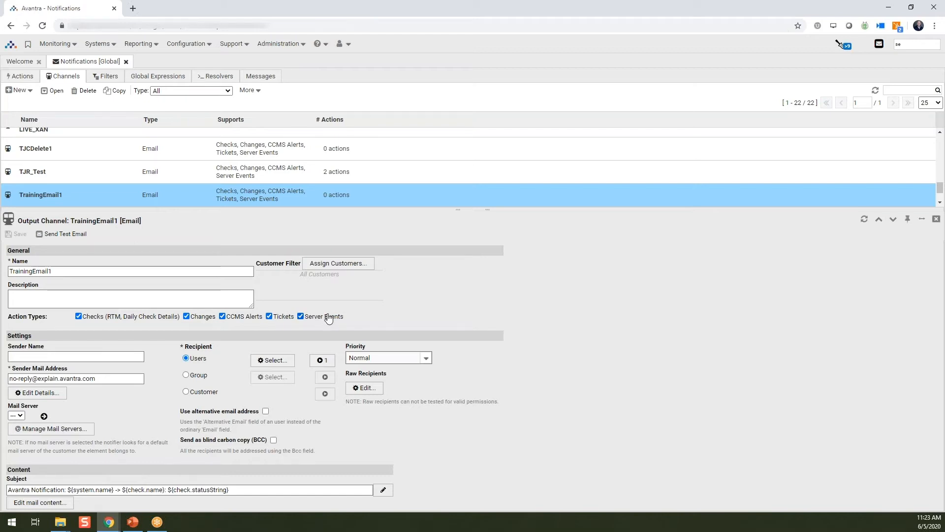
Step: Set the sender name of the TrainingEmail1 channel to Avantra_Alerts
left_click(23, 355)
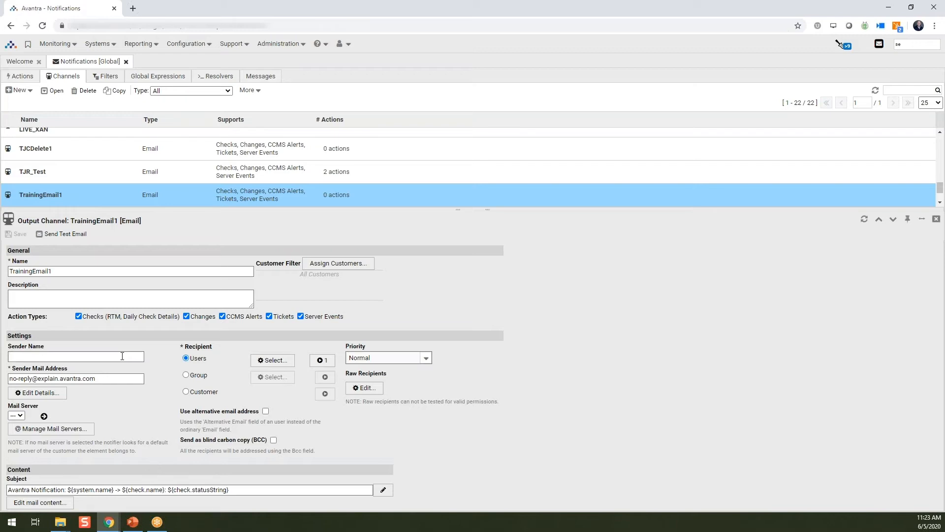
type("Avantra")
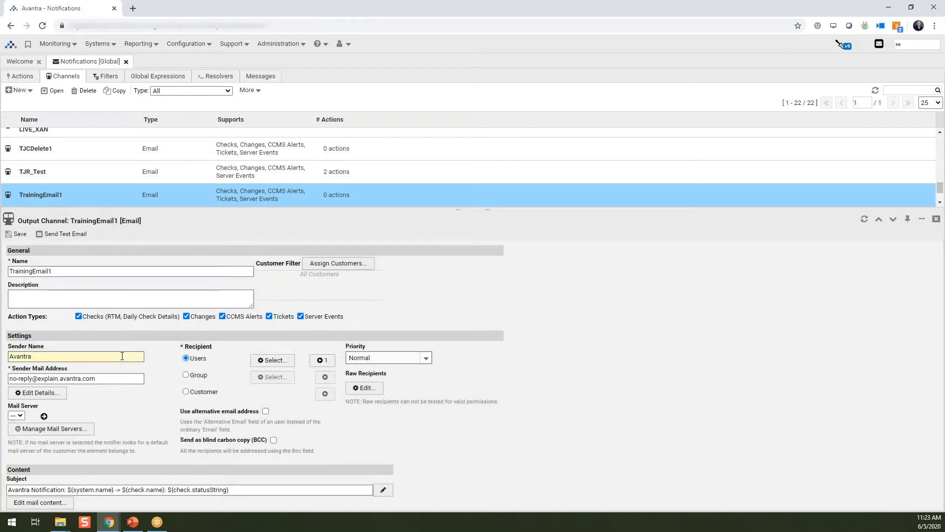
type("_Alerts")
left_click(116, 377)
left_click(49, 428)
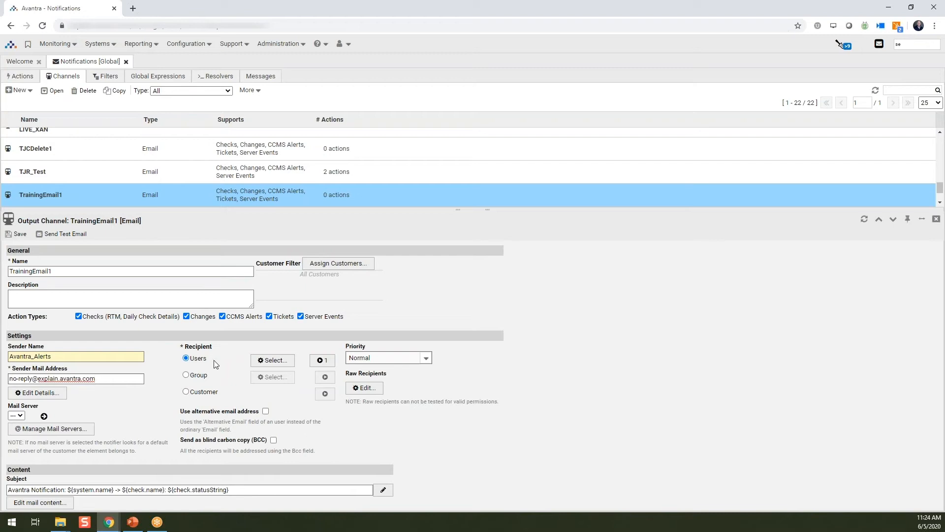
Step: Add four more users to the recipients of the TrainingEmail1 channel
left_click(272, 361)
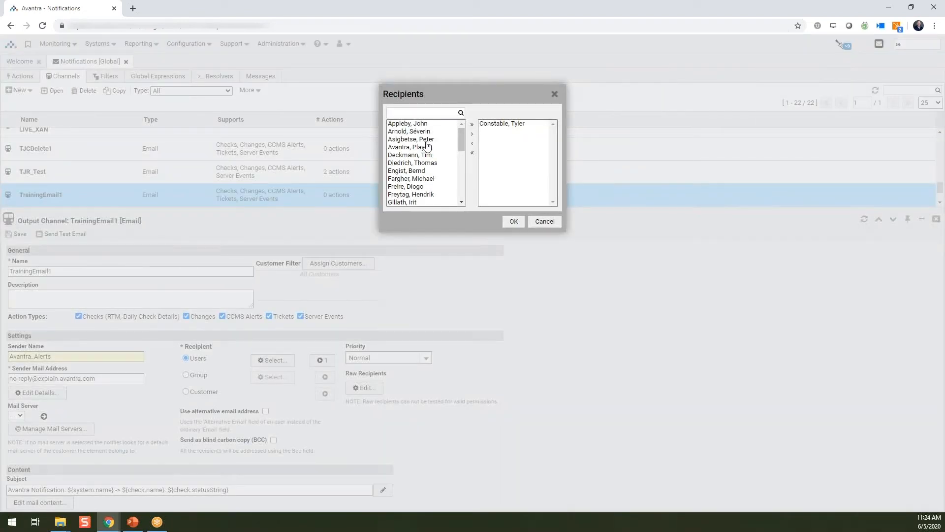
left_click(425, 140)
left_click(420, 171, "ctrl")
left_click(423, 155, "ctrl")
left_click(423, 163, "ctrl")
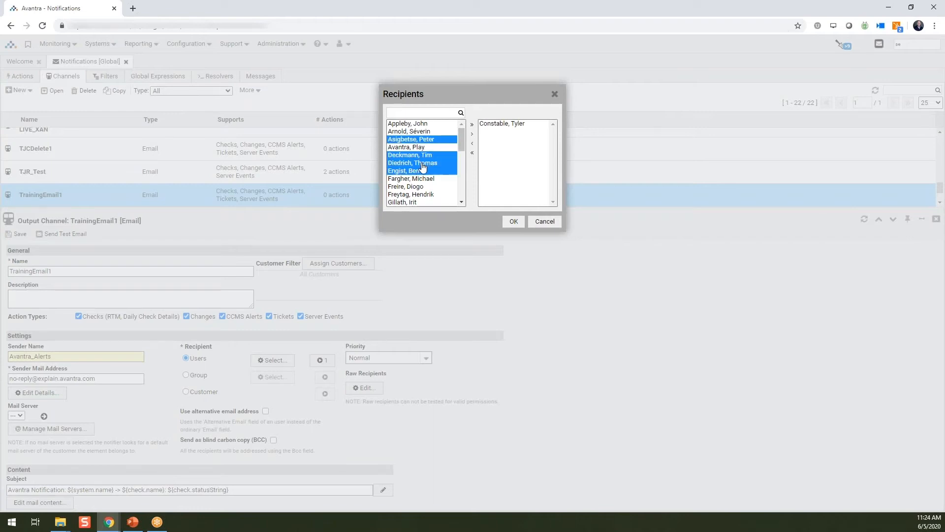
left_click(472, 136)
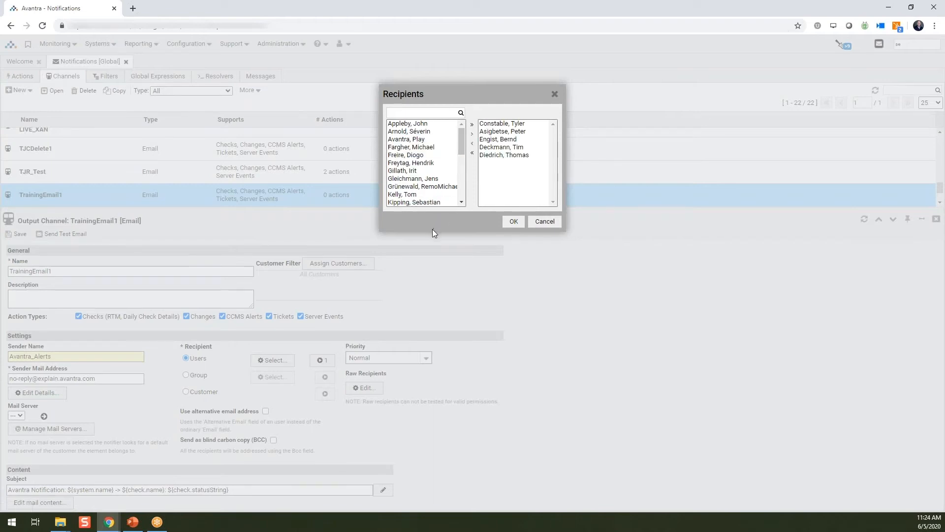
left_click(514, 222)
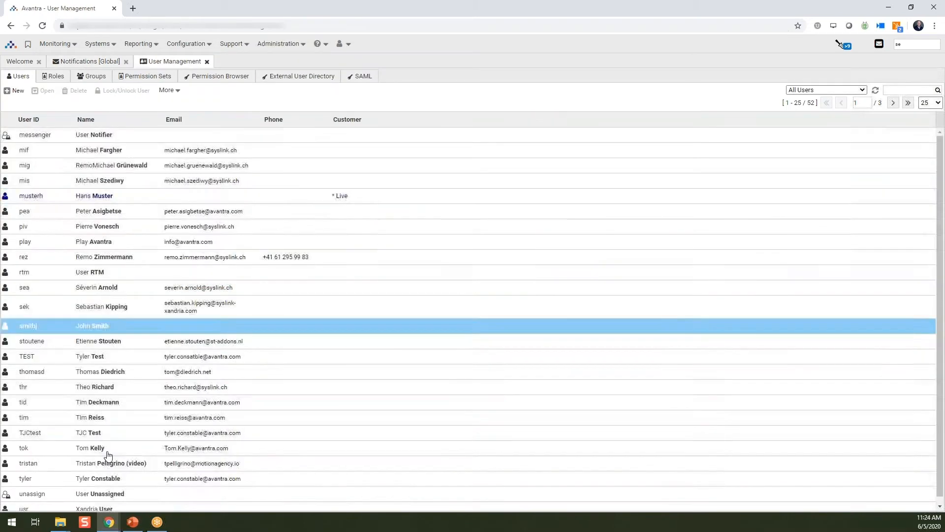
Step: Examine the email and alternative email fields in the existing recipient's user record, close it and return to the global notifications
double_click(49, 487)
left_click_drag(598, 336, 508, 339)
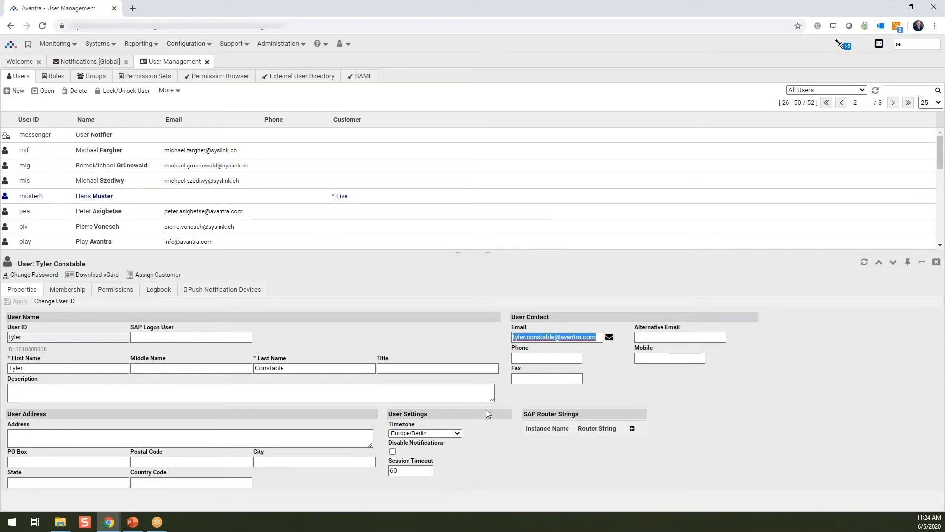
left_click(657, 339)
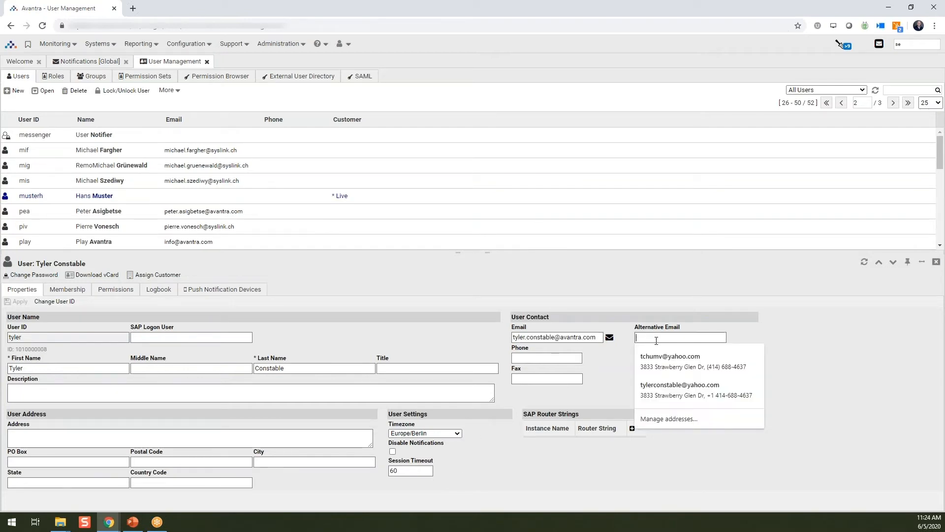
left_click(796, 324)
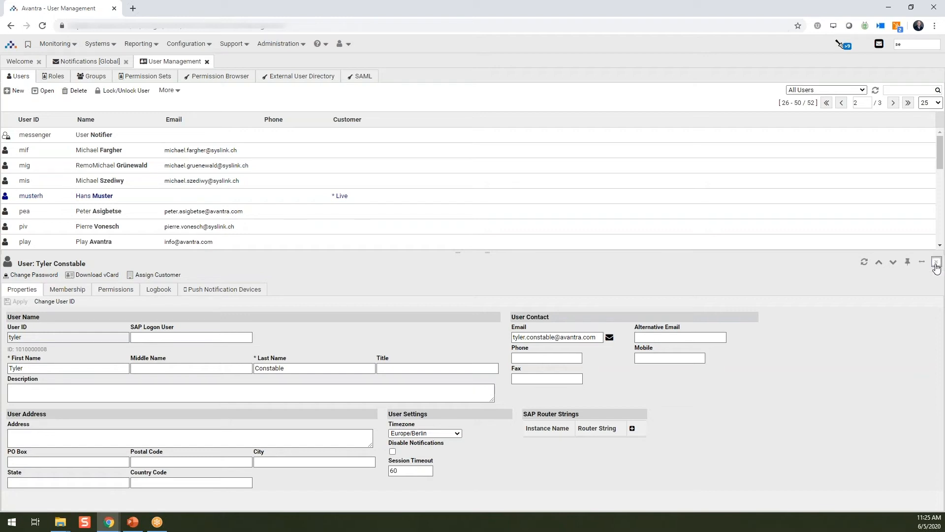
left_click(937, 266)
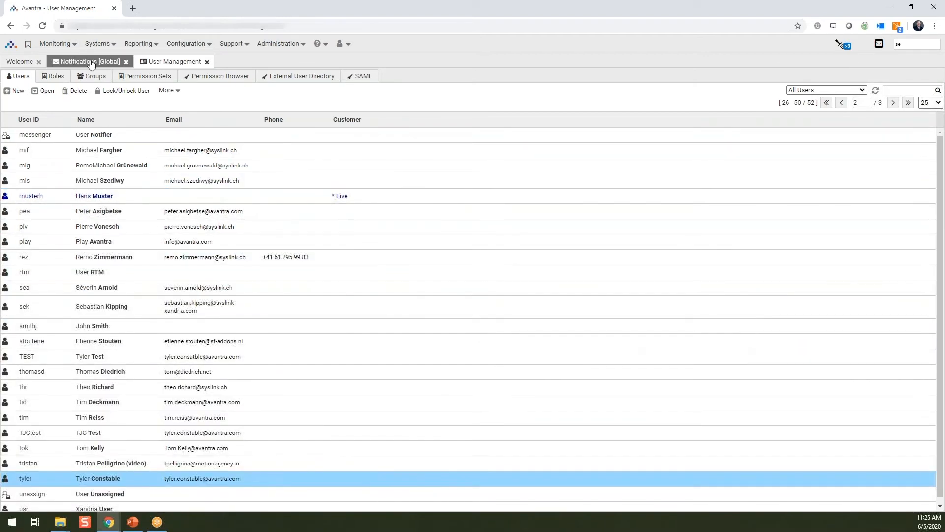
left_click(87, 61)
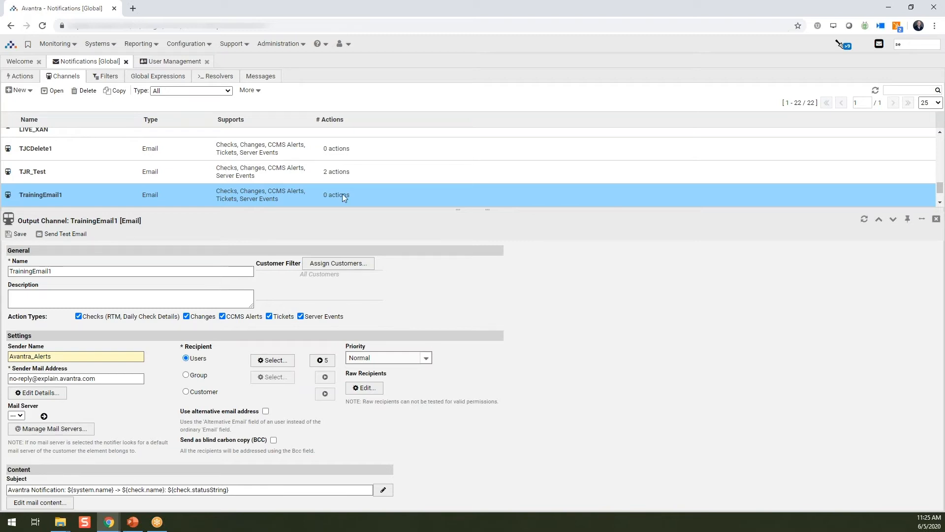
Step: Look up the raw email address option by searching the Avantra Master settings for "raw", and close the settings and user management pages
left_click(304, 44)
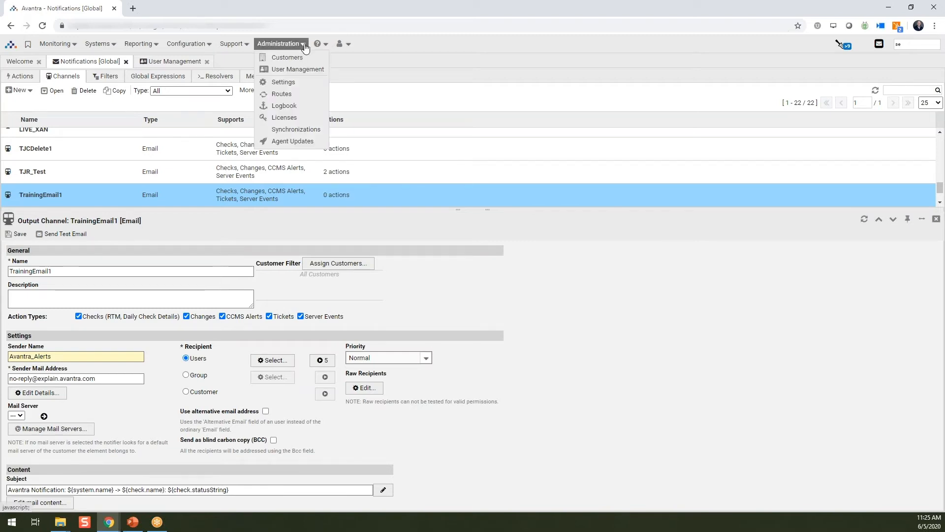
left_click(283, 82)
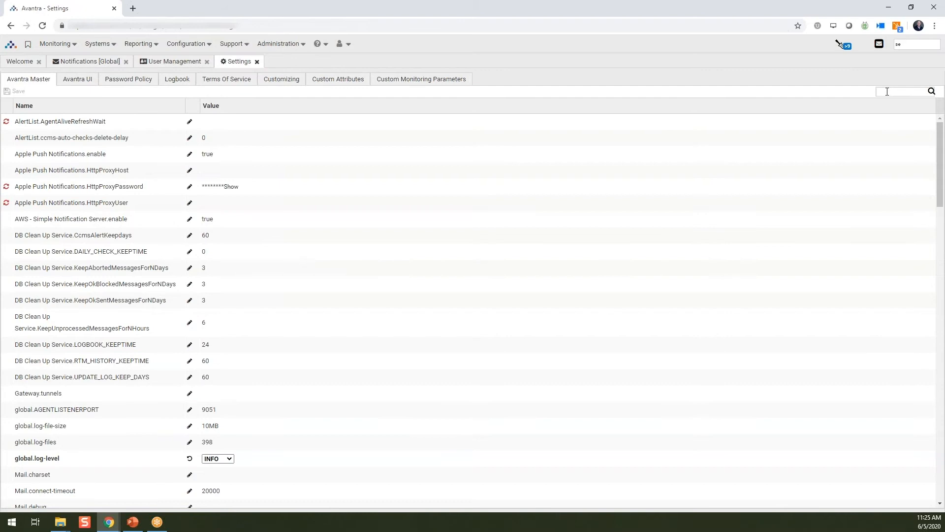
type("raw")
key("Return")
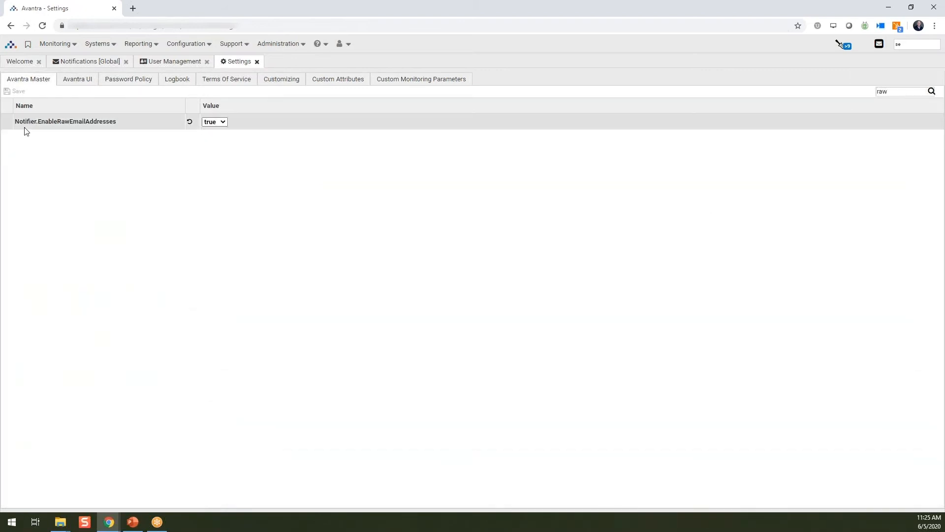
mouse_move(45, 121)
left_click(257, 61)
left_click(206, 61)
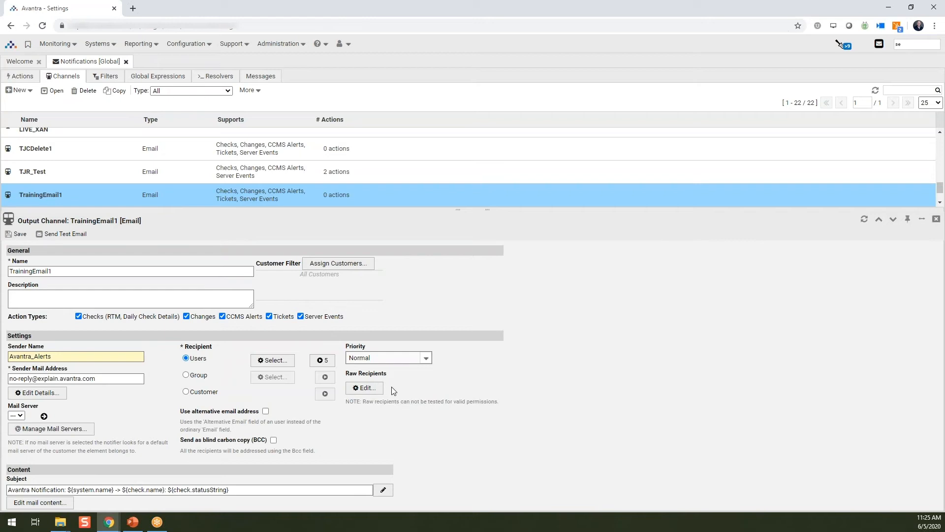
Step: Add the distribution list's e-mail address as a raw recipient and enable the use of alternative email addresses
left_click(376, 390)
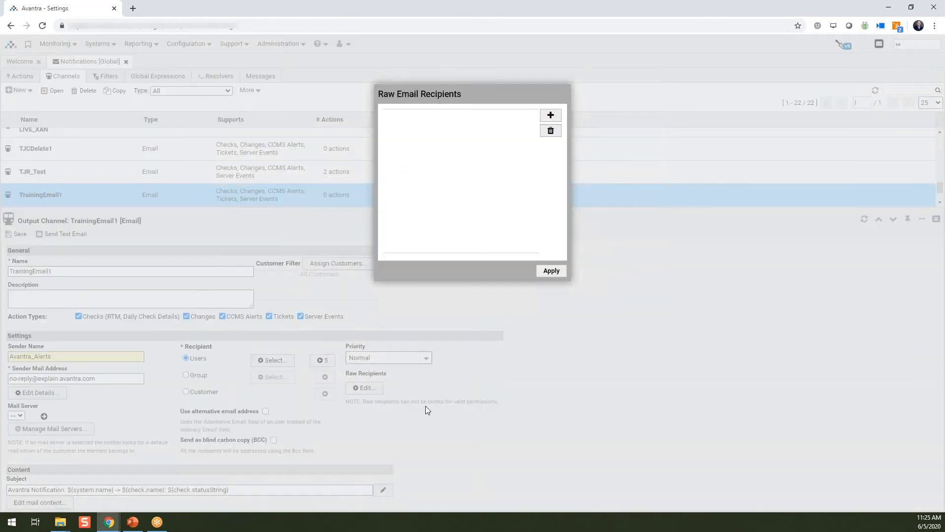
left_click(551, 115)
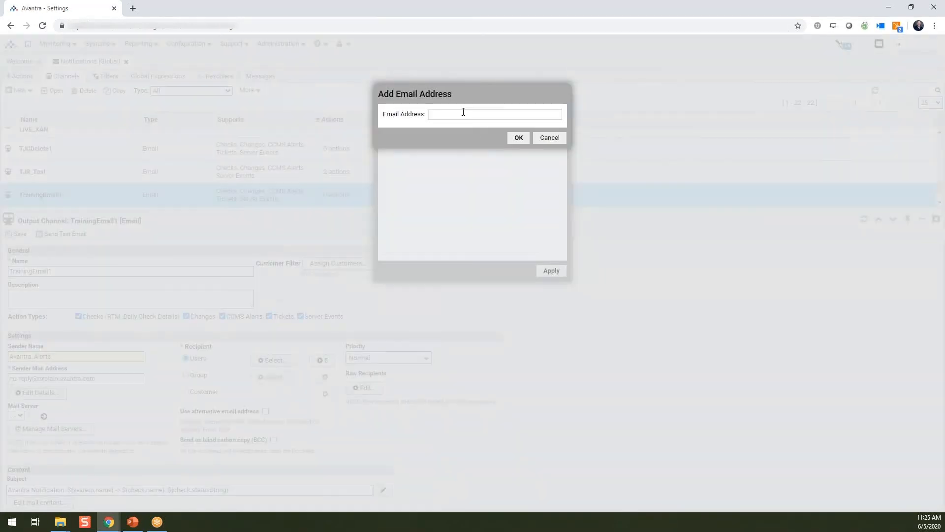
left_click(519, 138)
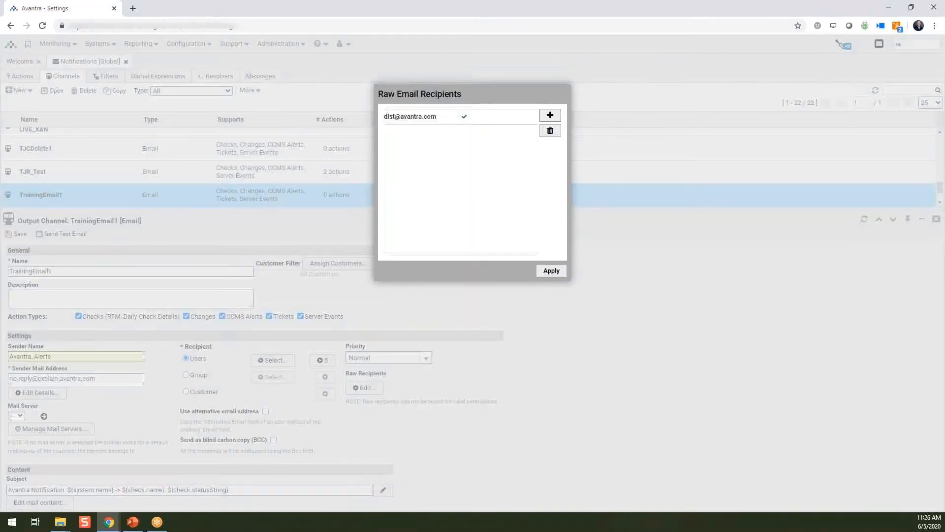
left_click(551, 271)
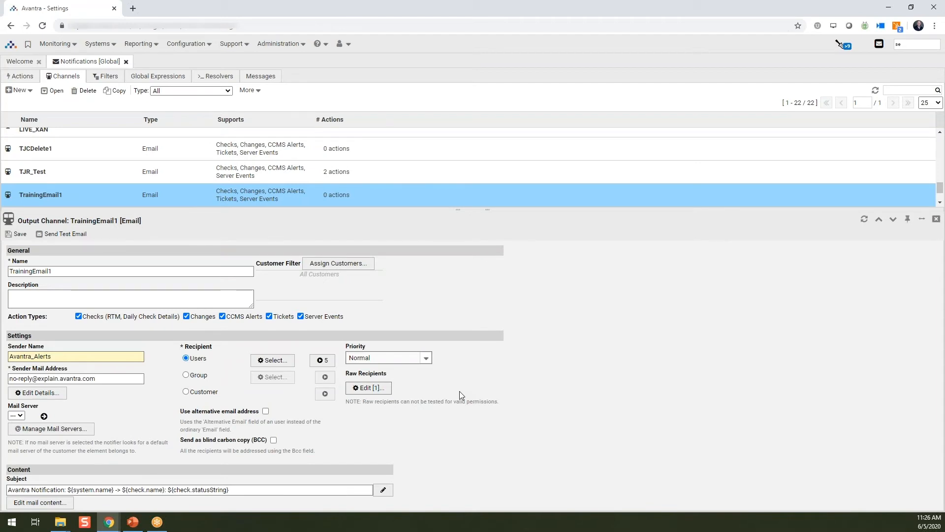
left_click(266, 411)
Step: Remove the "Avantra Notification: " prefix from the mail subject so that it starts with ${system.name}
left_click_drag(11, 490, 110, 492)
left_click(98, 491)
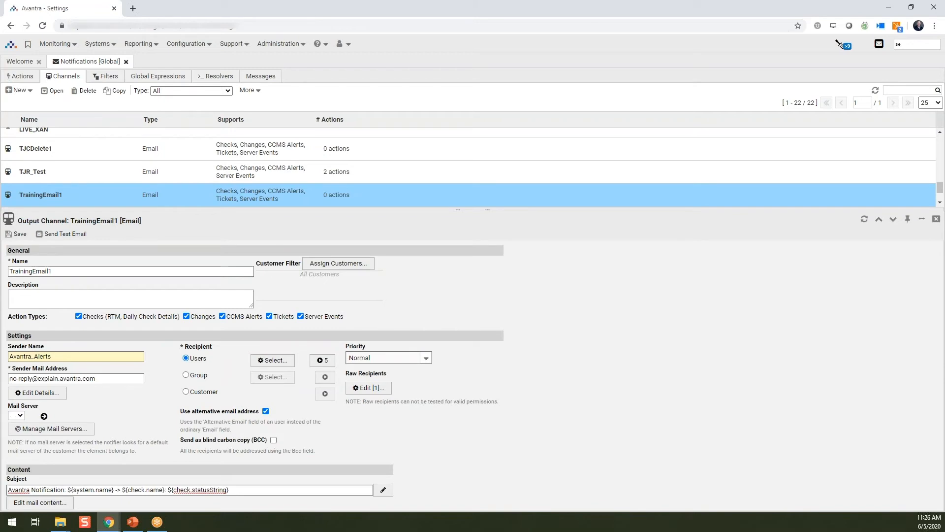
left_click(204, 490)
left_click_drag(66, 489, 5, 491)
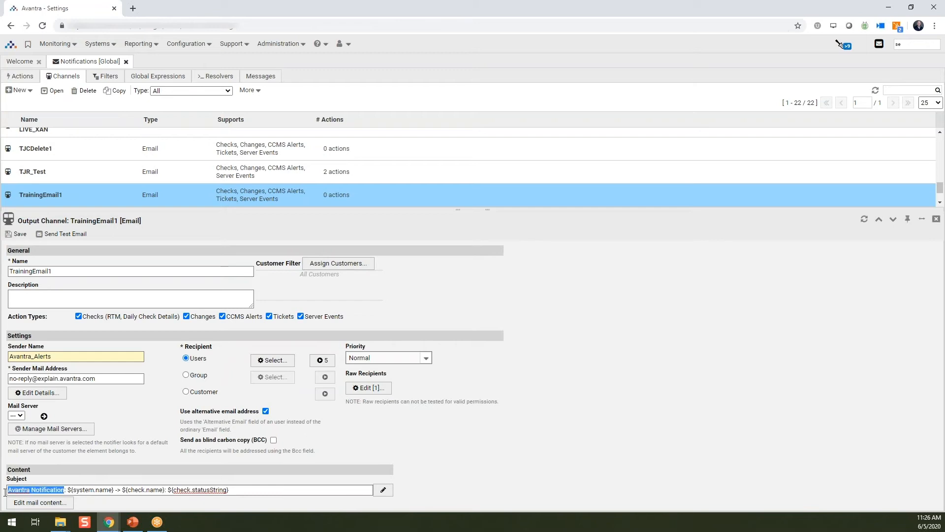
key("BackSpace")
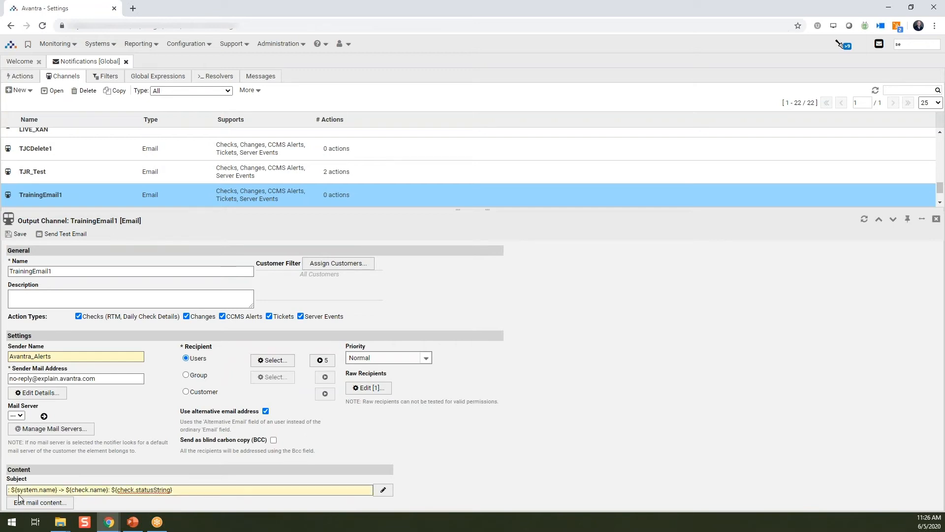
key("Delete")
key("Delete")
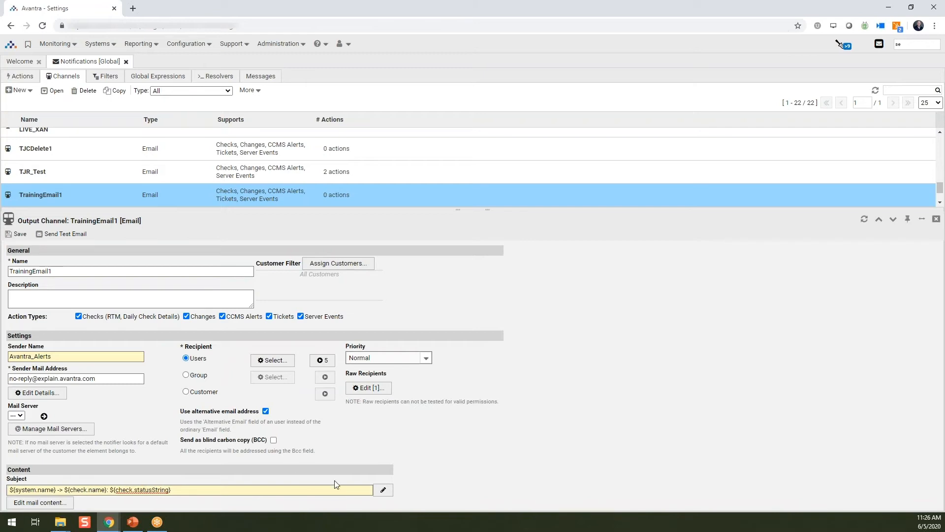
Step: Insert the recipients interpolation of the action group at the start of the mail subject and save the TrainingEmail1 output channel
left_click(383, 489)
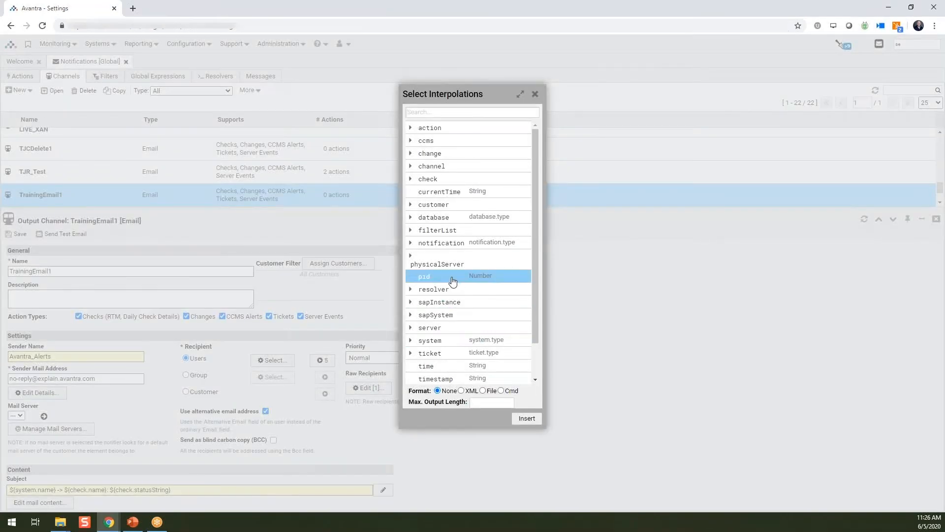
scroll(448, 284, "down", 1)
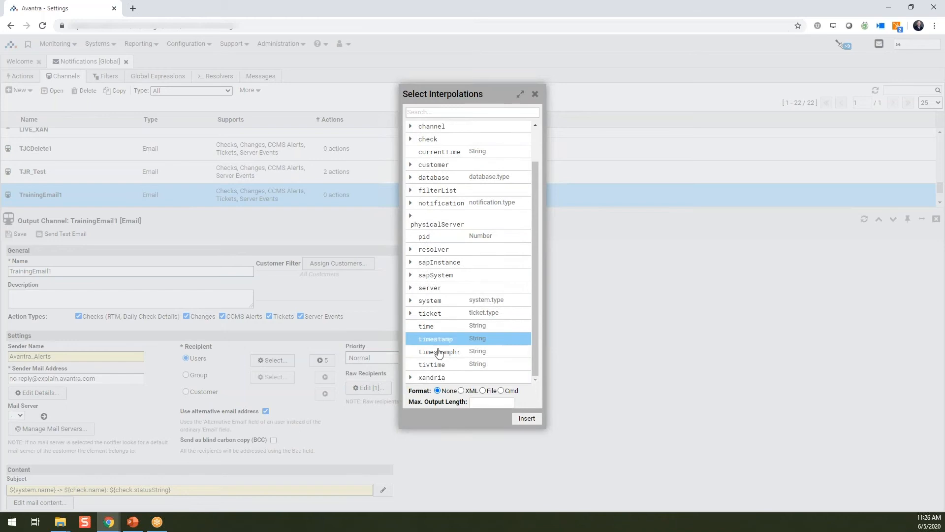
scroll(443, 294, "up", 1)
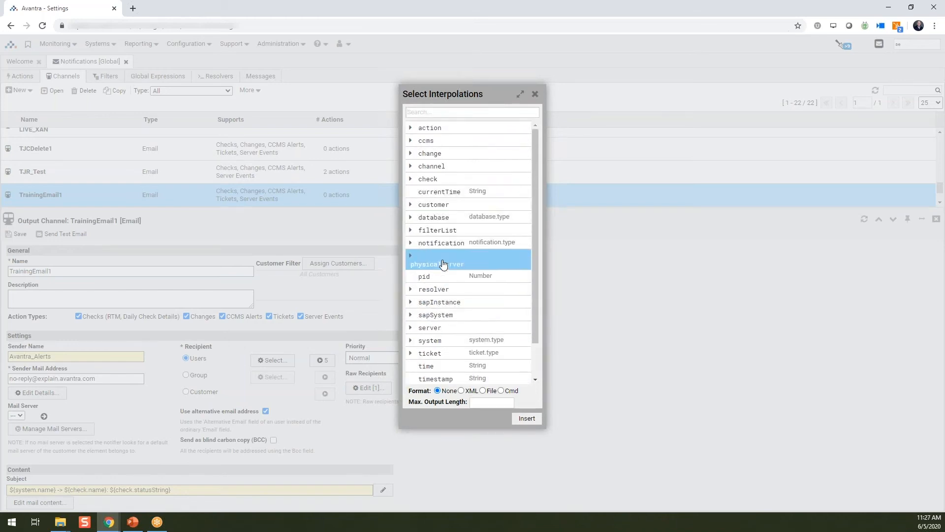
left_click(410, 127)
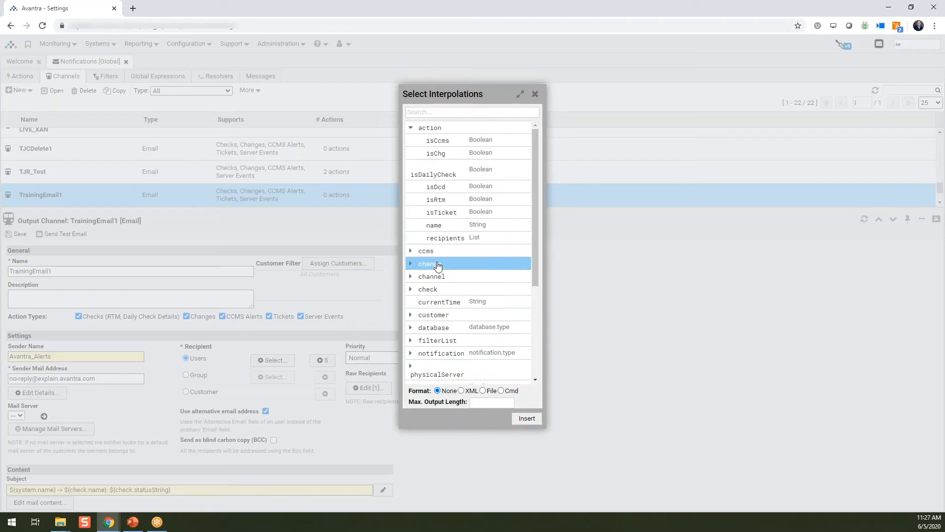
left_click(447, 239)
left_click(527, 418)
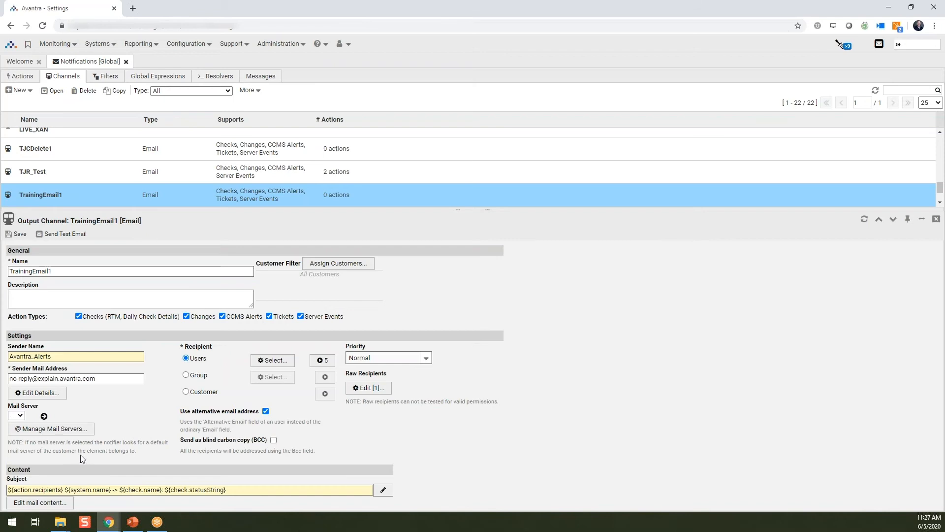
left_click(22, 234)
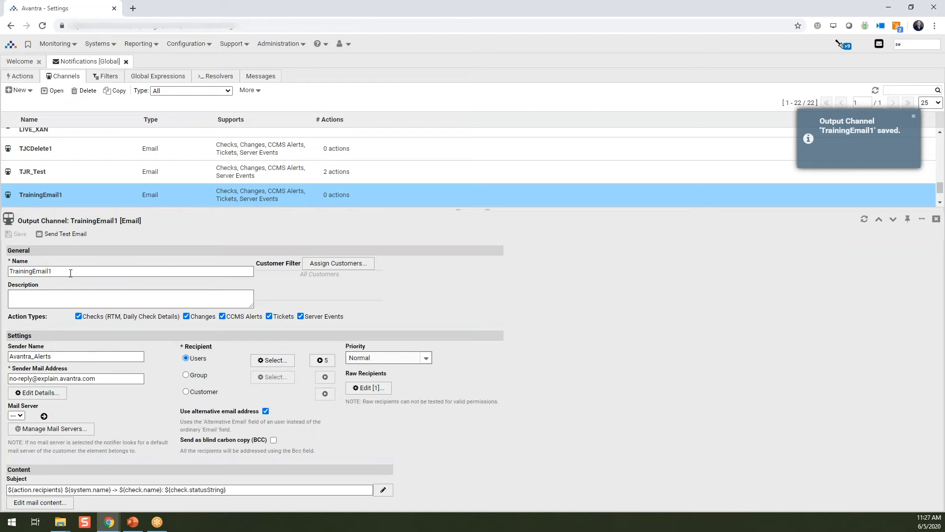
left_click_drag(70, 272, 7, 272)
left_click(548, 302)
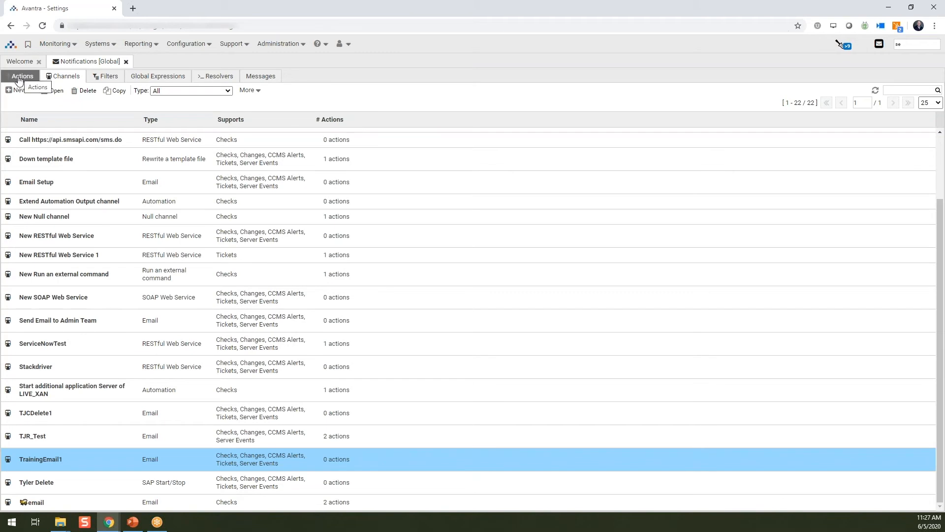
Step: Start a new global notification action for checks and name it TrainingAction
left_click(19, 77)
left_click(21, 91)
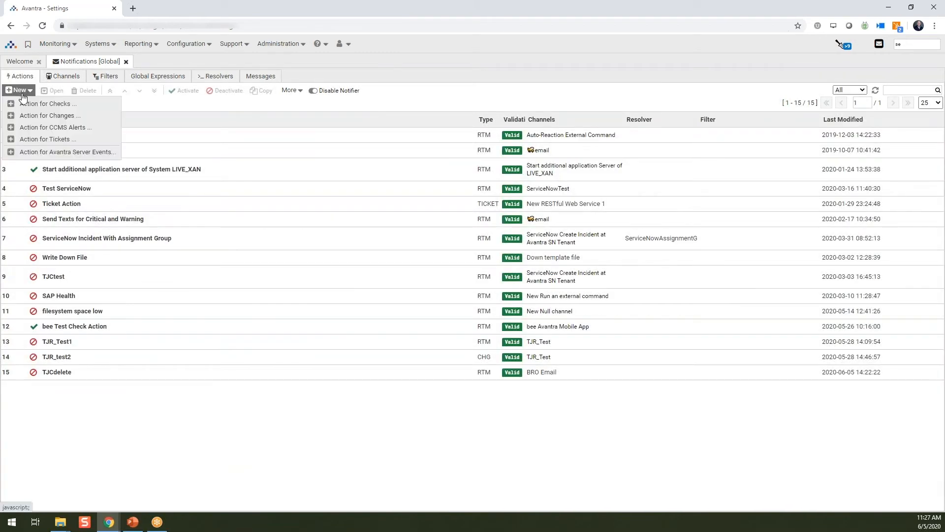
left_click(82, 107)
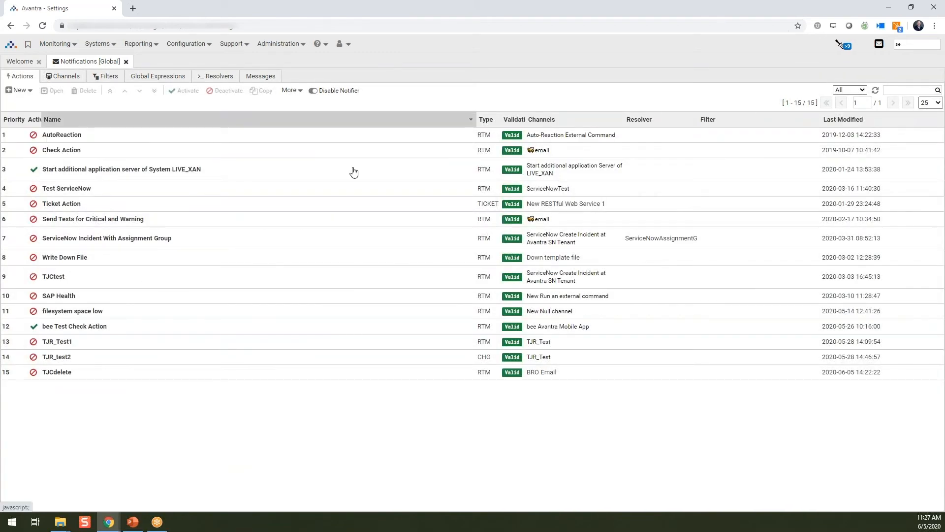
type("TrainingAction")
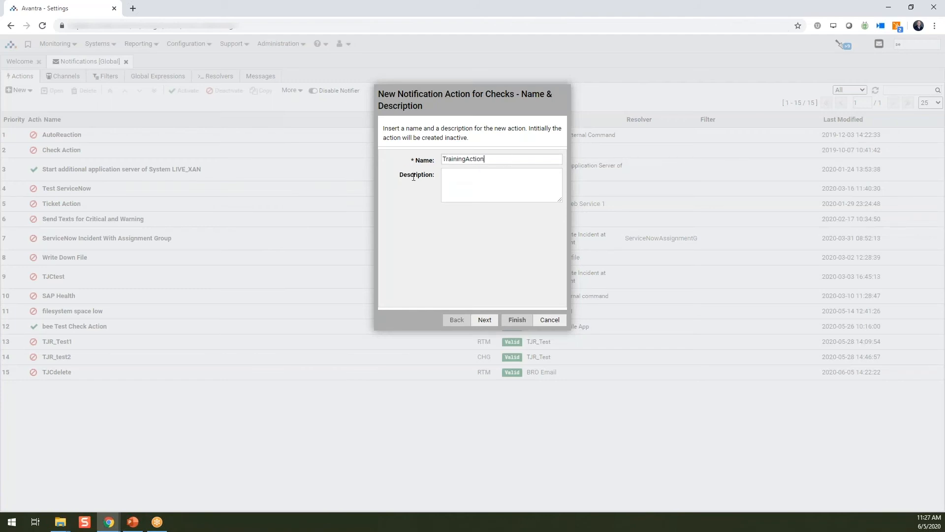
left_click(485, 320)
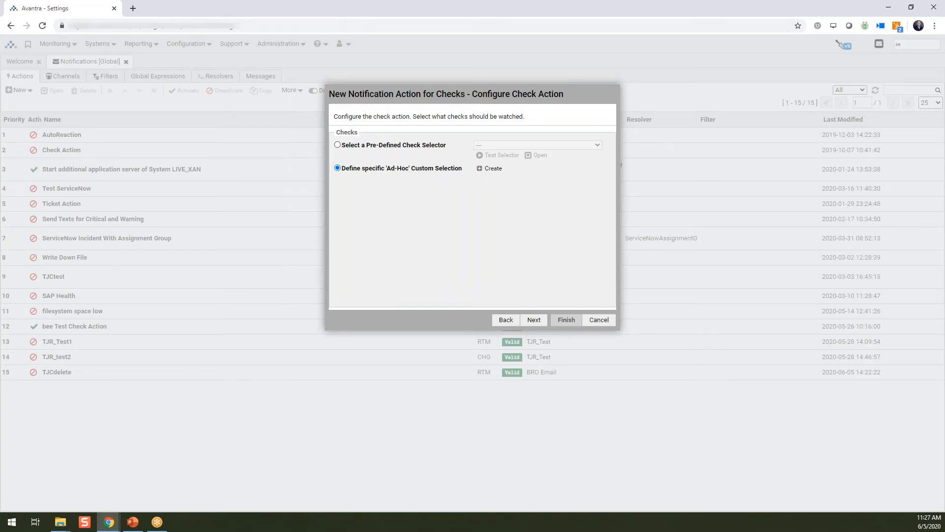
Step: Have the action watch the pre-defined check selector "Customer A checks (RTM Checks)"
left_click(373, 145)
left_click(599, 145)
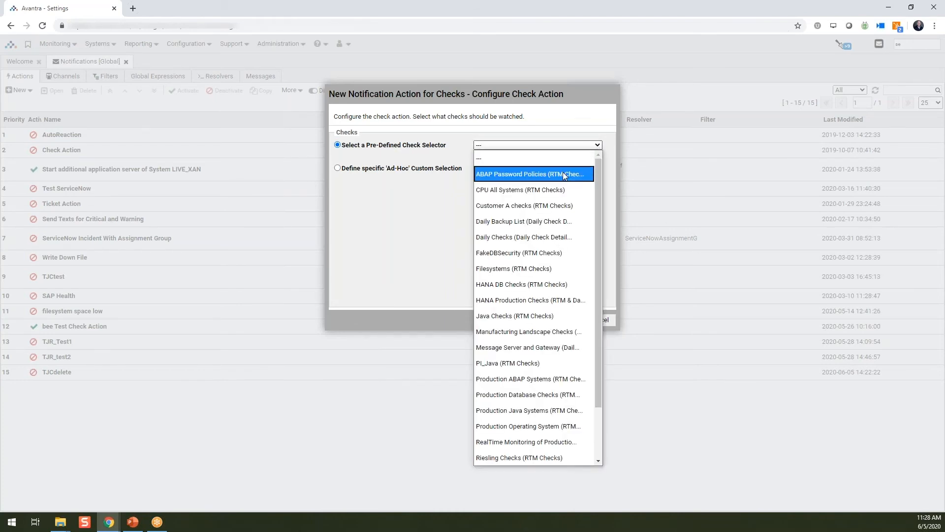
left_click(545, 211)
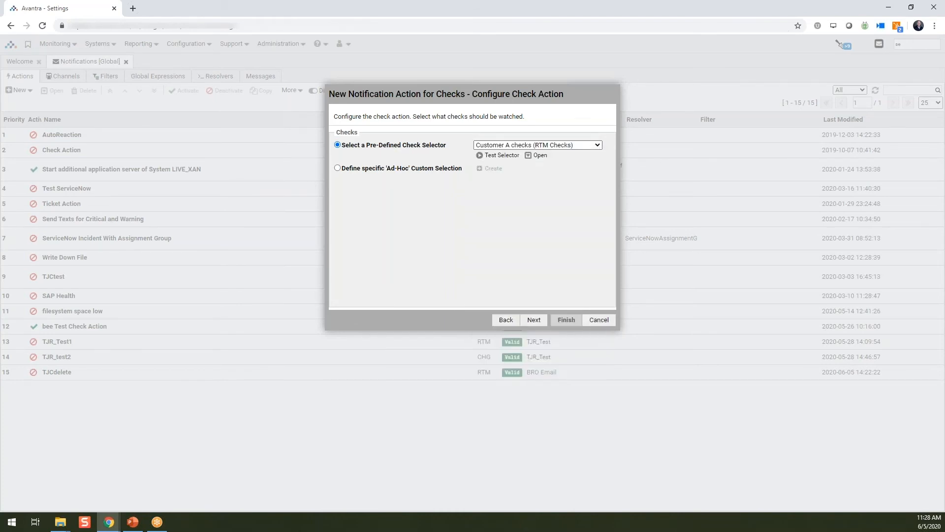
left_click(536, 321)
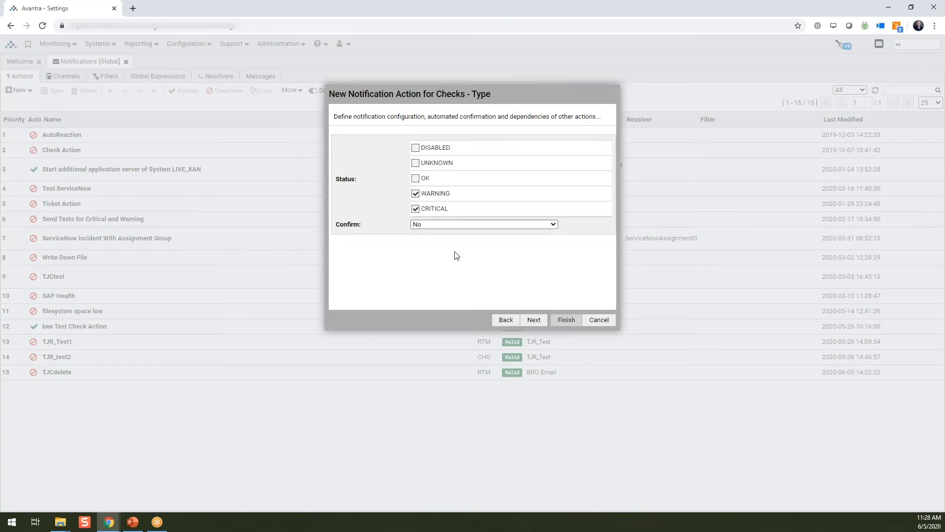
Step: Accept the WARNING and CRITICAL statuses, assign TrainingEmail1 as the output channel and finish creating the action
left_click(533, 320)
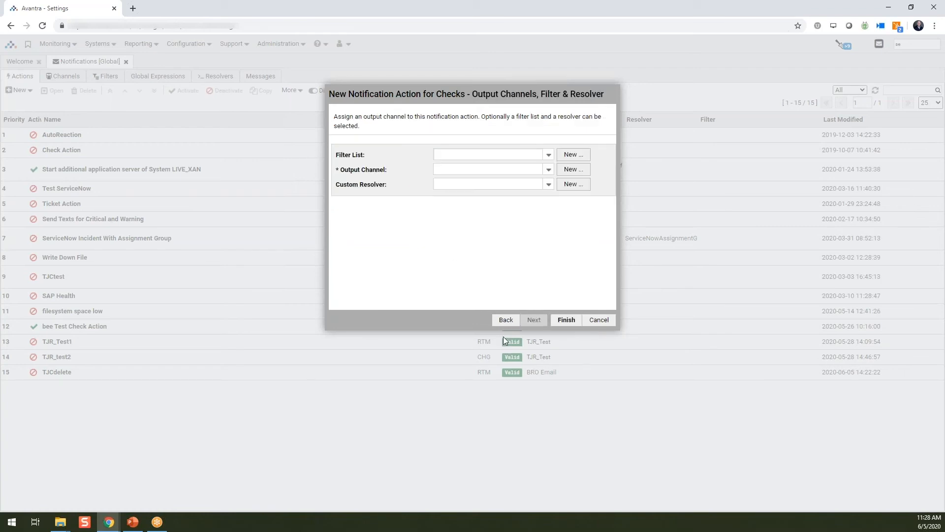
left_click(548, 170)
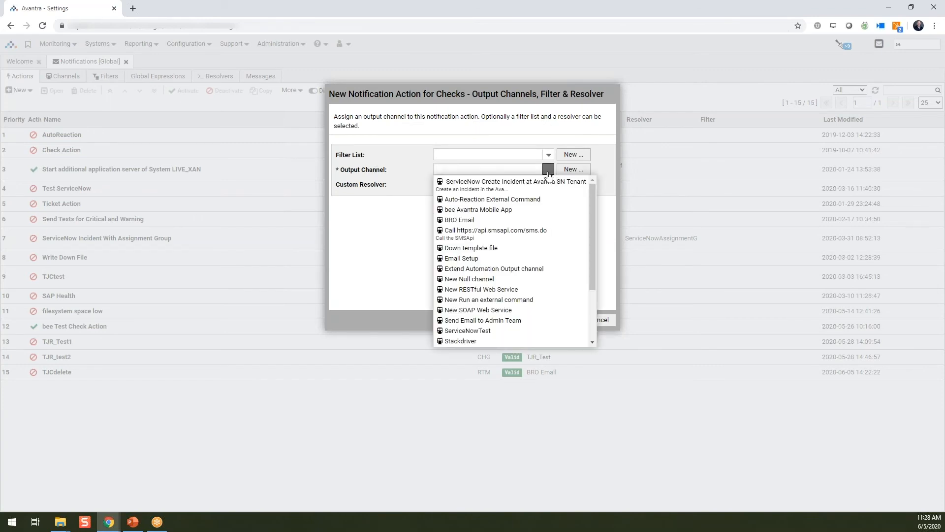
scroll(538, 206, "down", 3)
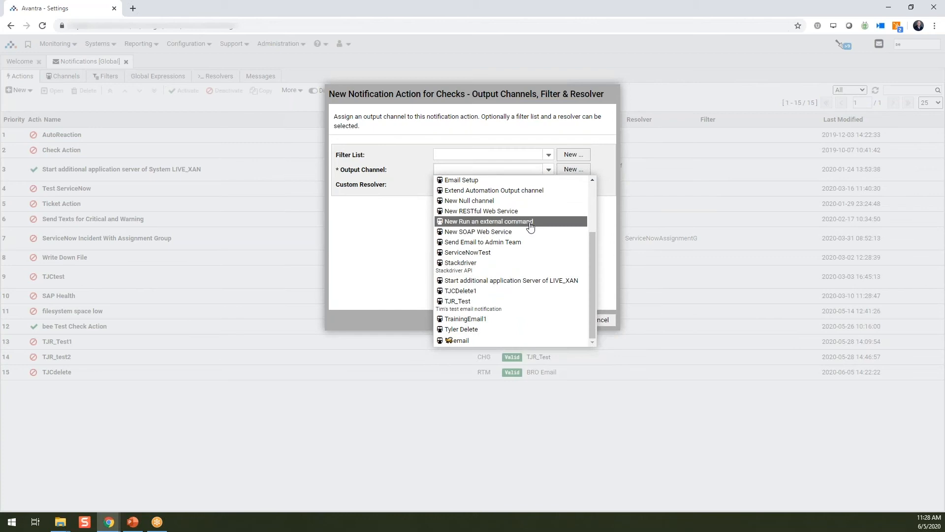
left_click(491, 320)
left_click(521, 285)
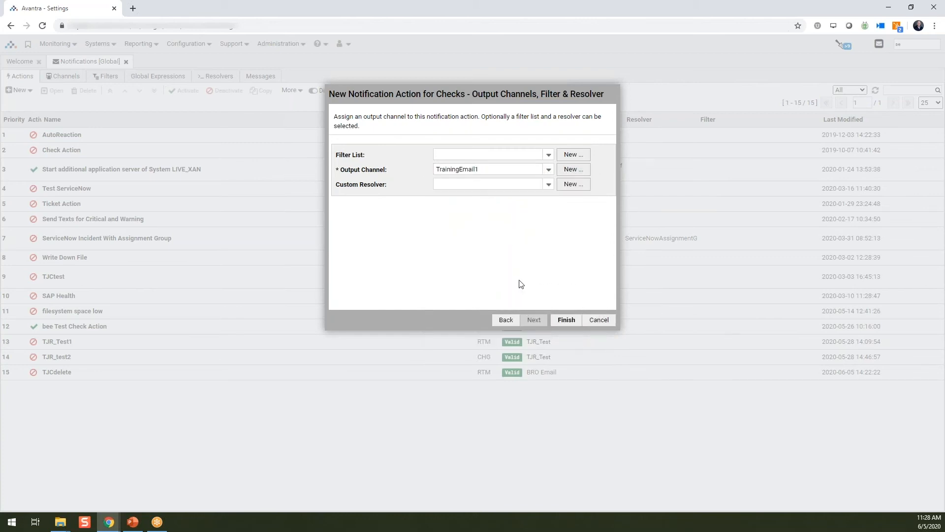
left_click(567, 320)
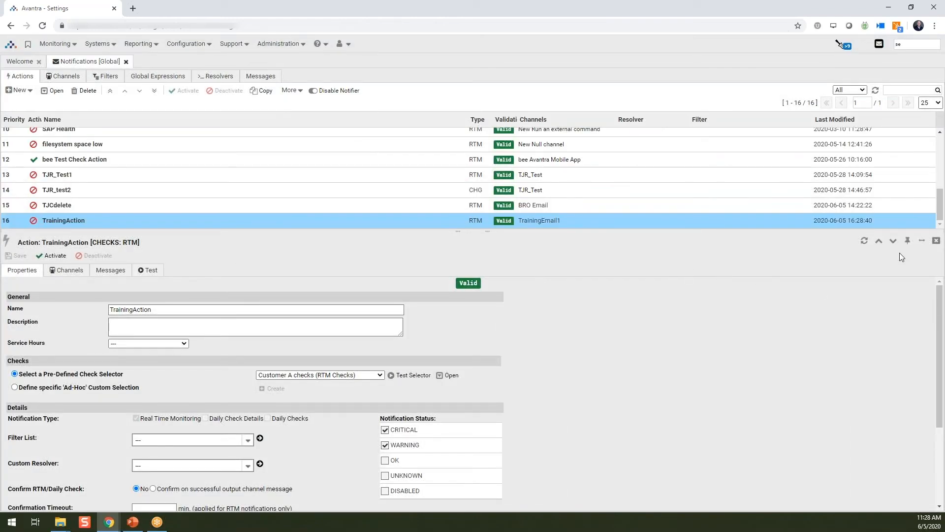
Step: Open TrainingAction on its own page and activate resending of RTM notifications every 5 minutes for CRITICAL status
left_click(909, 241)
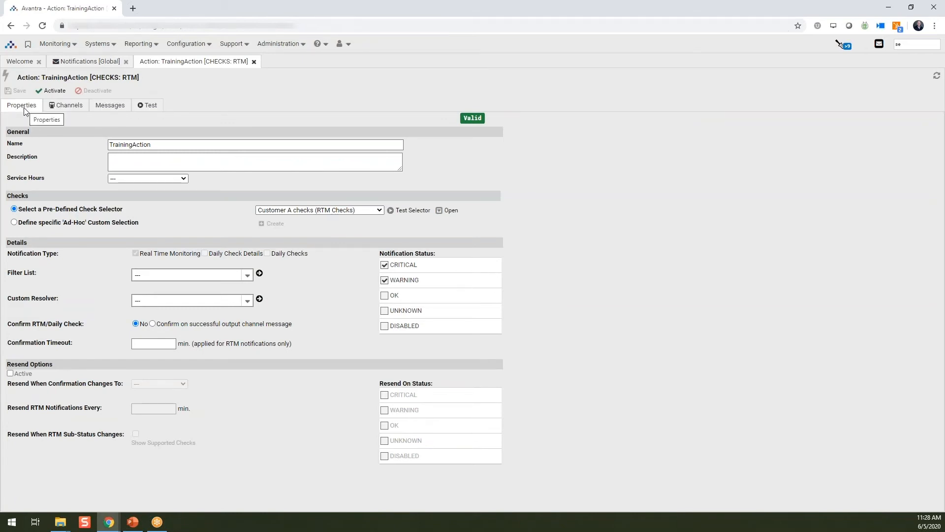
double_click(157, 143)
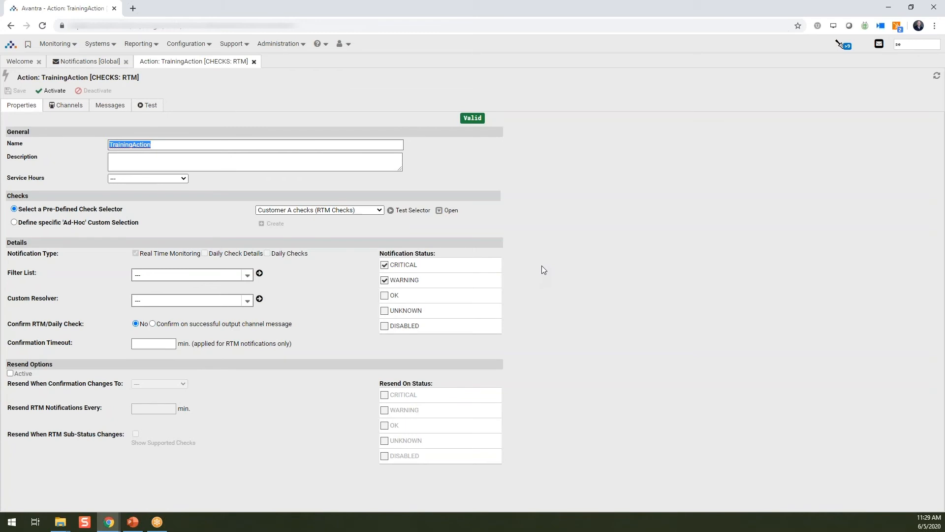
left_click(18, 375)
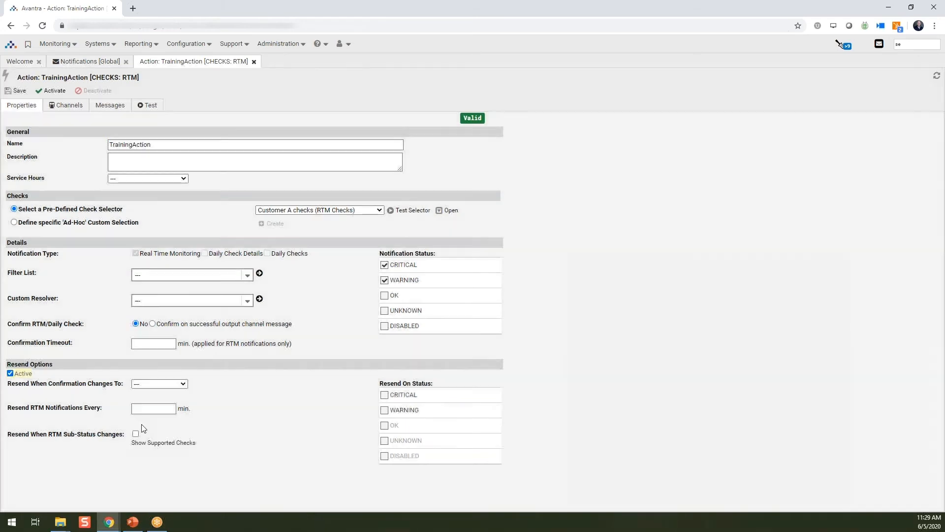
left_click(156, 408)
left_click(384, 395)
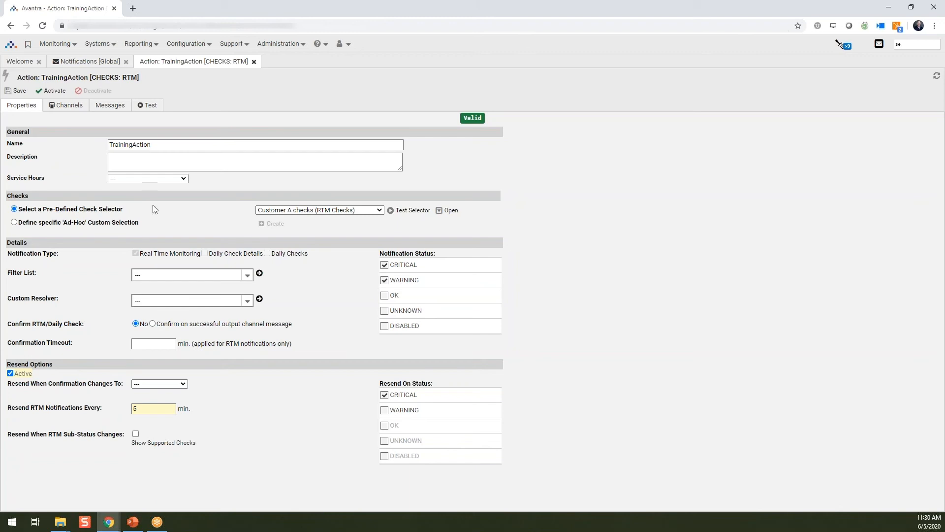
Step: Open the SAP system COM_P01 from the SAP systems list and show its real-time monitoring checks
left_click(113, 45)
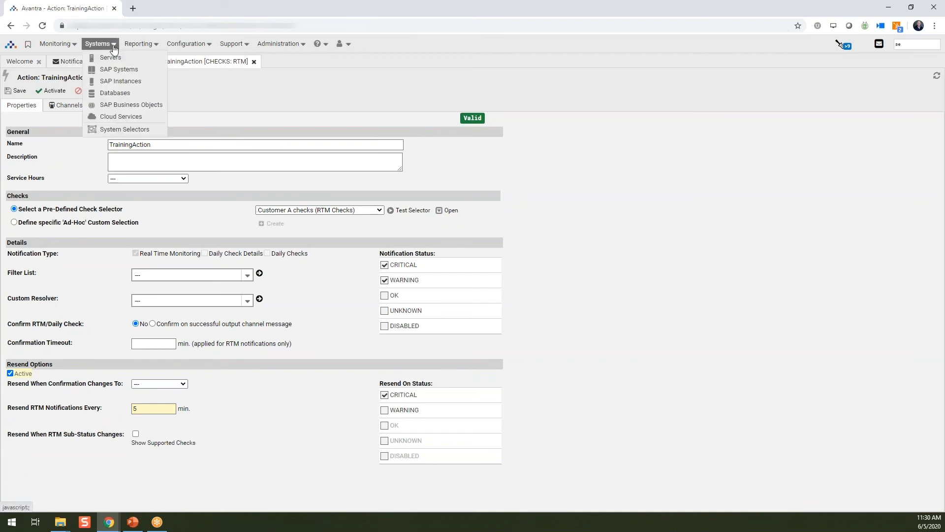
left_click(120, 73)
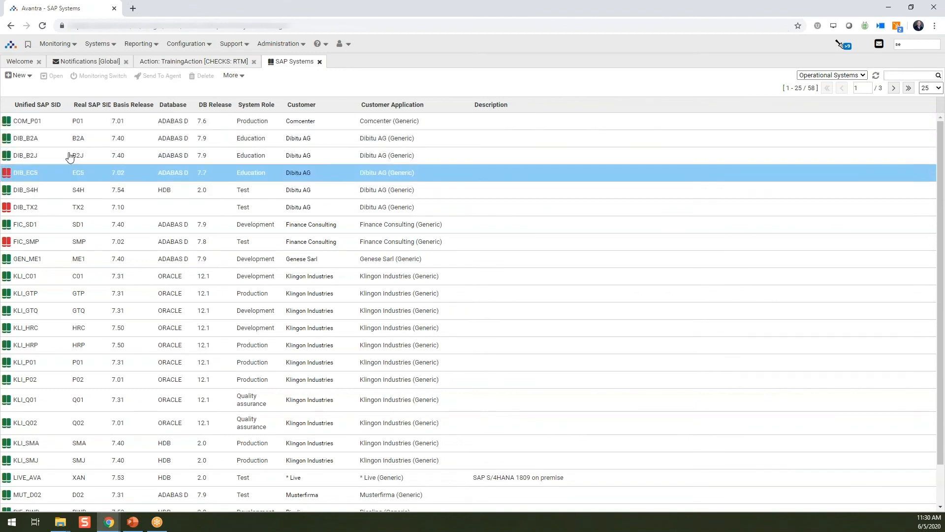
double_click(55, 128)
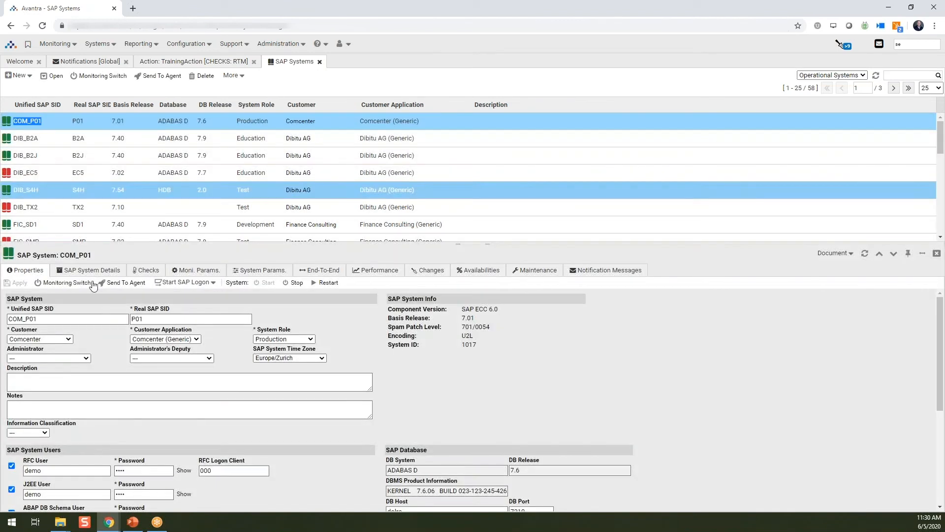
left_click(144, 271)
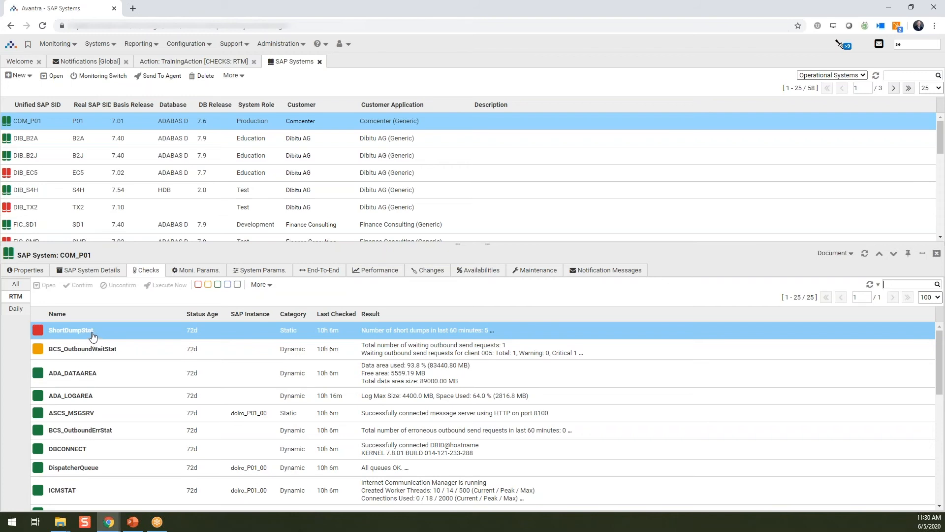
Step: Confirm the ShortDumpStat check with the message "Aware of issue, currently working on" and refresh the system's checks
right_click(131, 331)
left_click(127, 331)
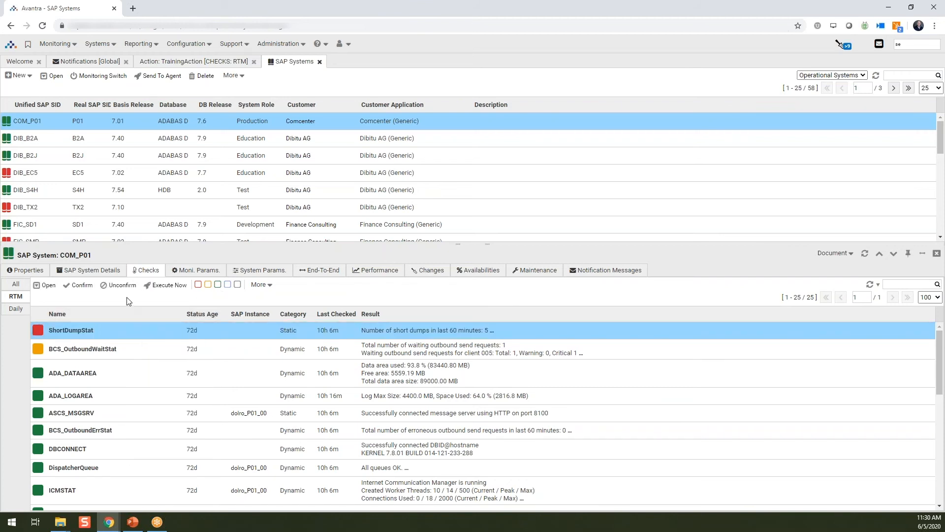
right_click(129, 335)
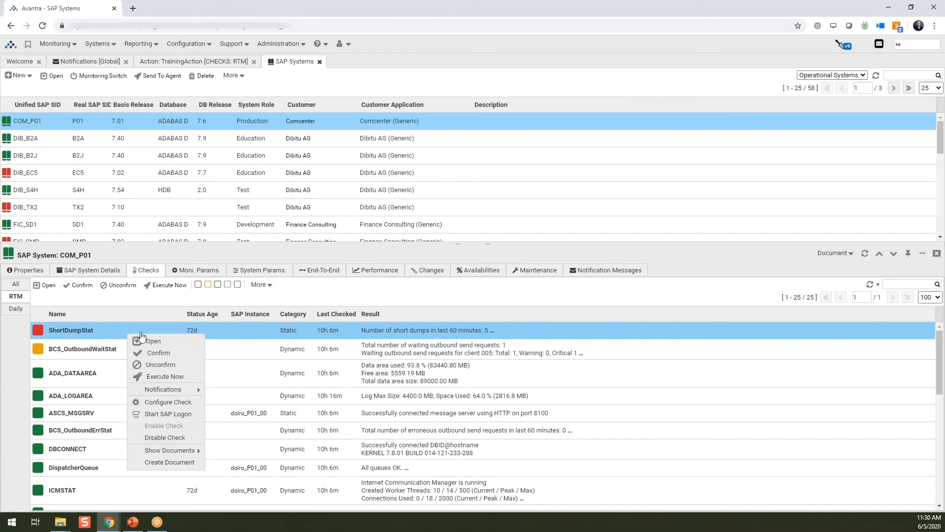
left_click(152, 354)
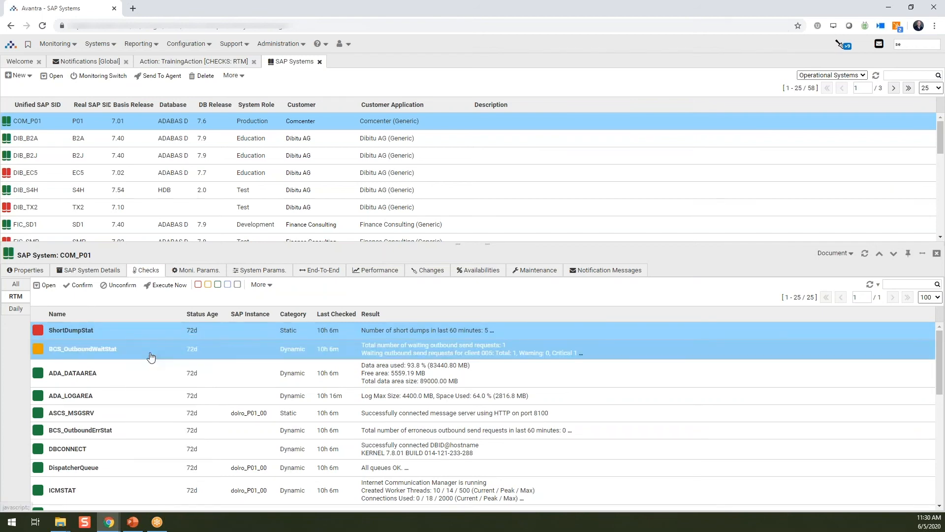
left_click(452, 144)
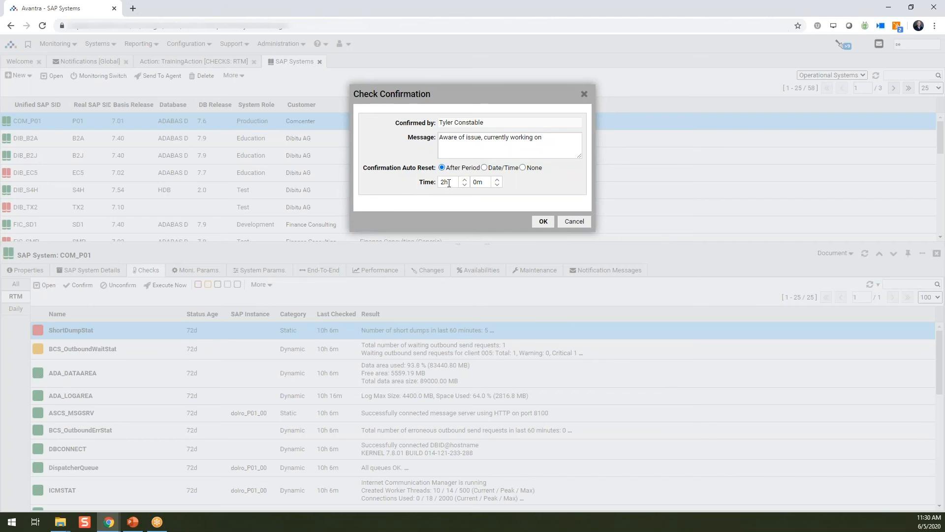
left_click(548, 222)
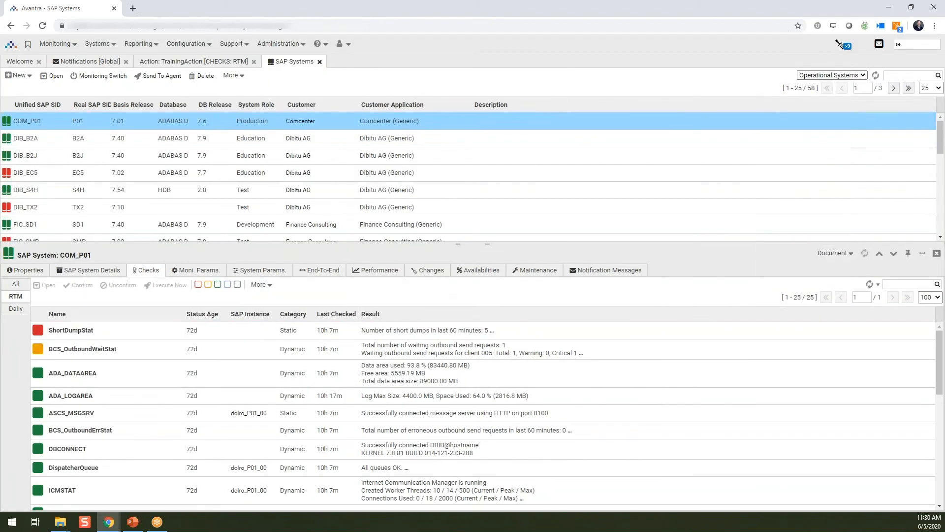
left_click(866, 254)
left_click(909, 284)
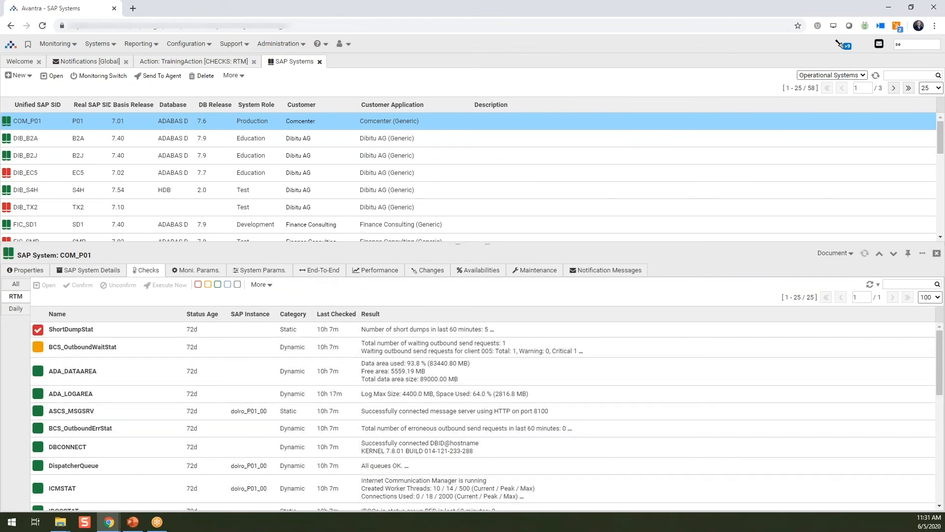
left_click(40, 333)
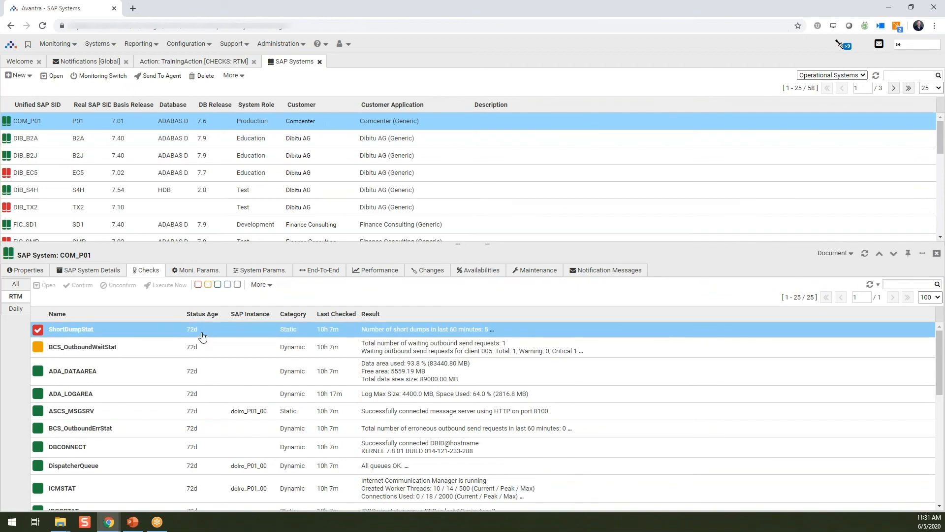
Step: Return to TrainingAction's channel assignments and add ServiceNowTest as the second output channel
left_click(206, 63)
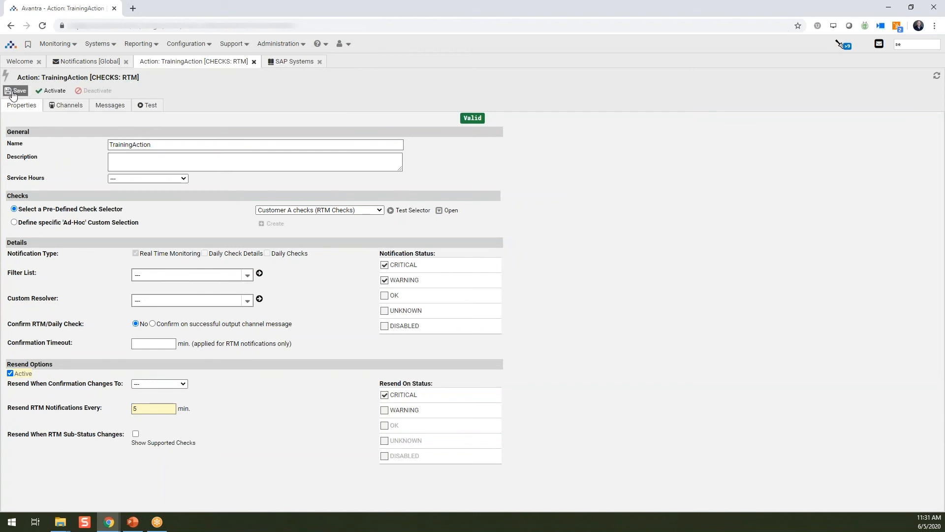
left_click(67, 107)
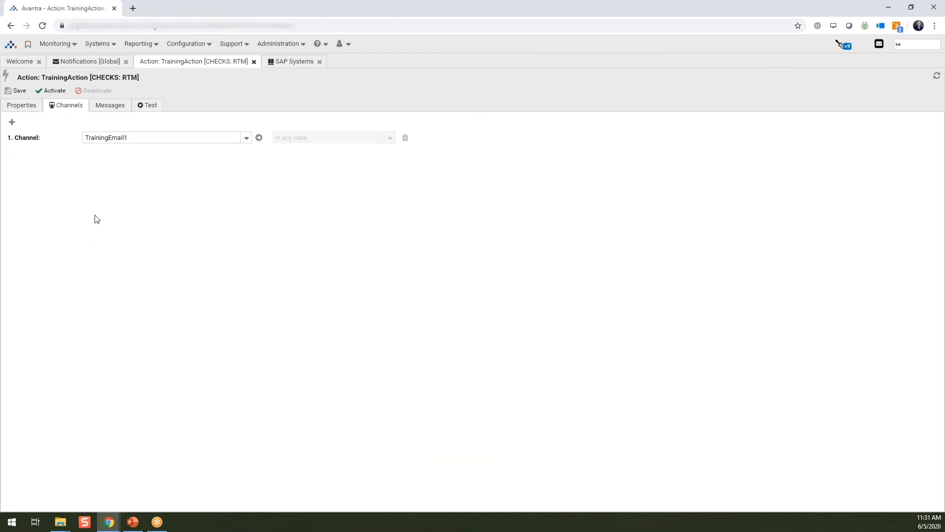
left_click(11, 122)
left_click(246, 151)
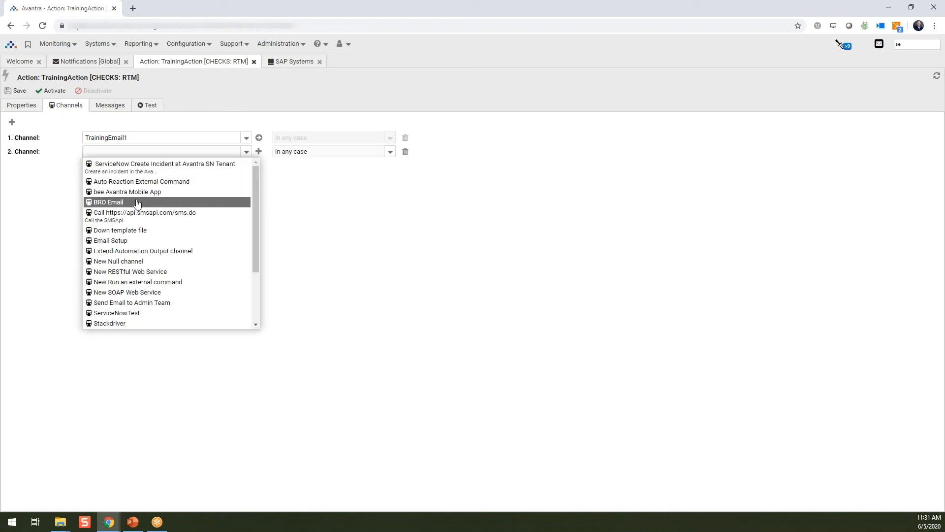
left_click(135, 314)
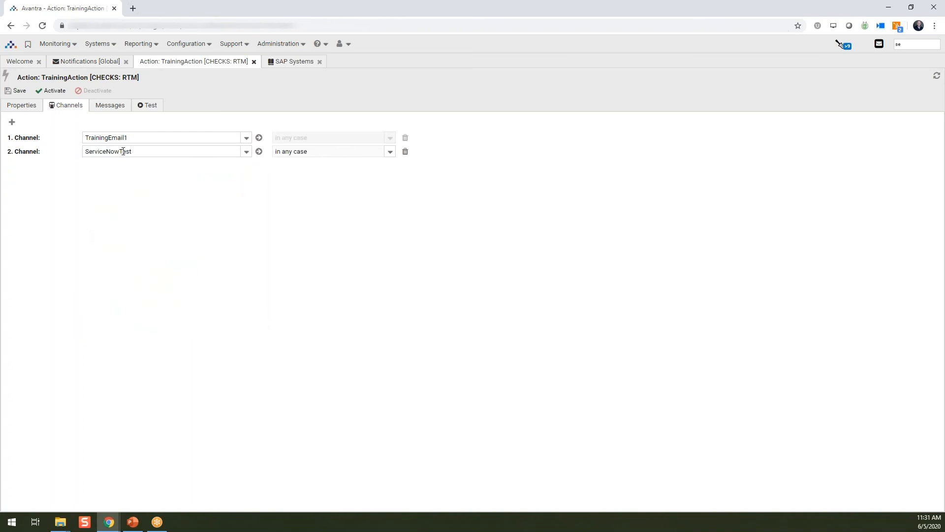
Step: Add TJR_Test as the third output channel of TrainingAction
left_click(11, 122)
left_click(246, 165)
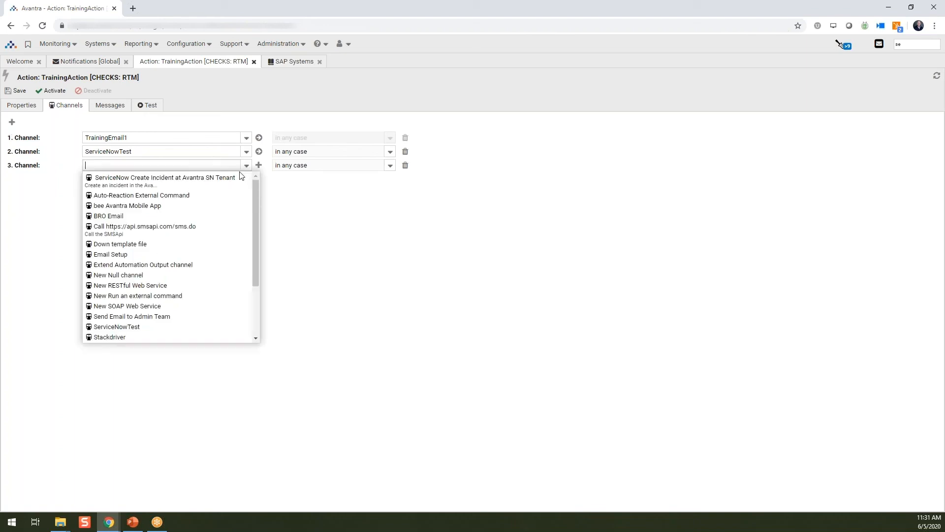
scroll(165, 245, "down", 2)
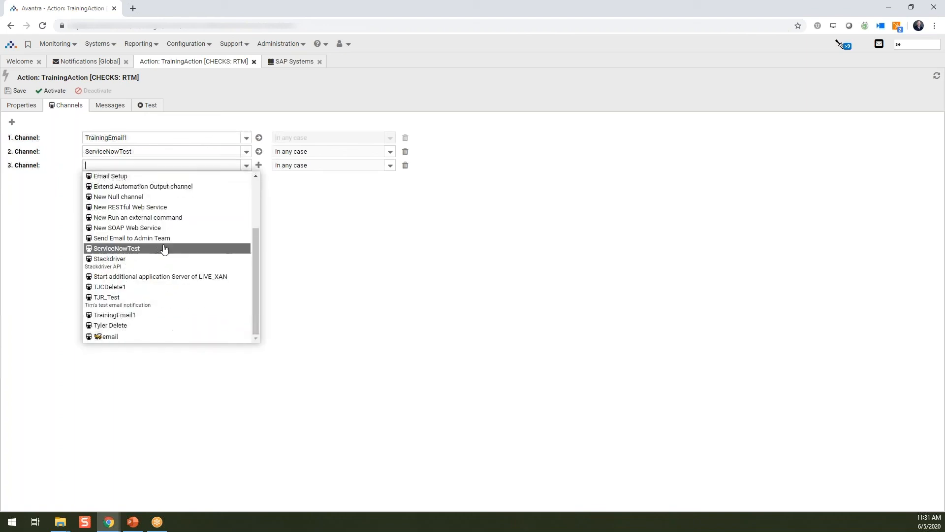
left_click(127, 298)
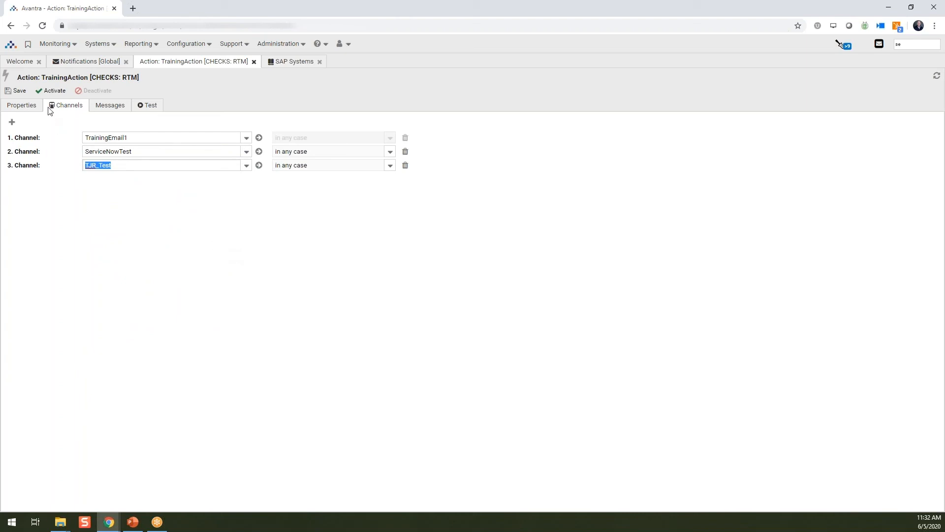
Step: Close the TrainingAction page without saving and close the COM_P01 system details
left_click(26, 111)
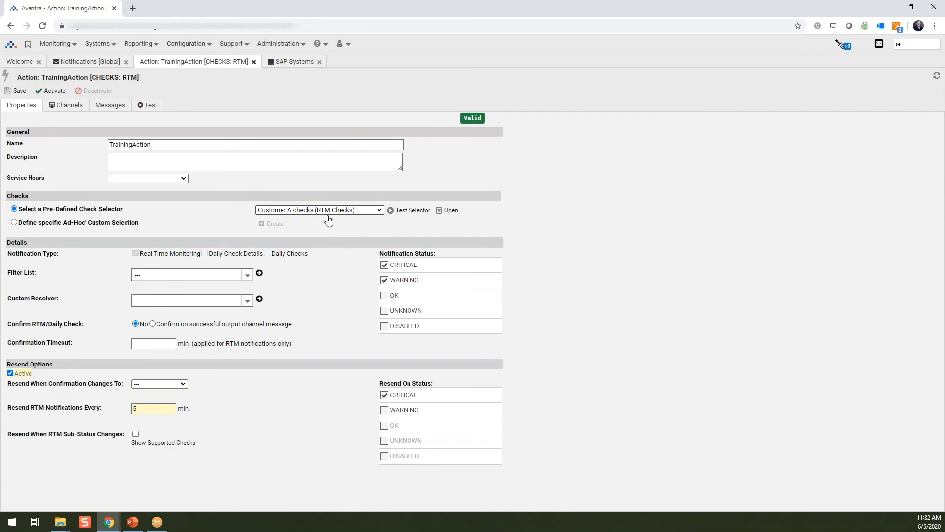
left_click(67, 109)
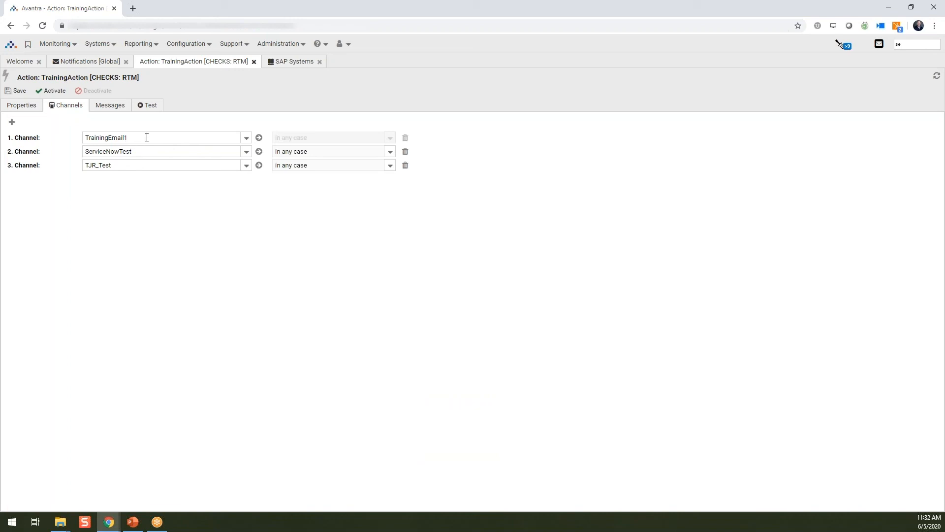
left_click(254, 62)
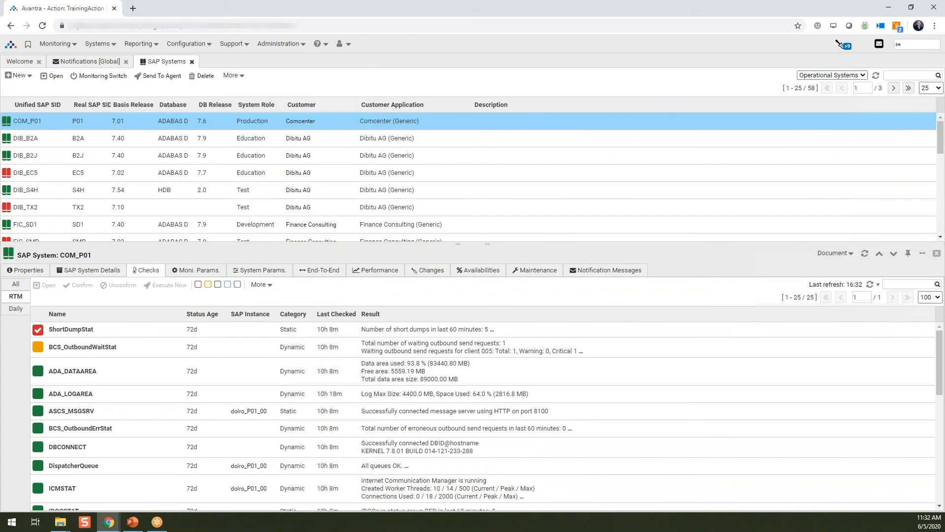
left_click(937, 253)
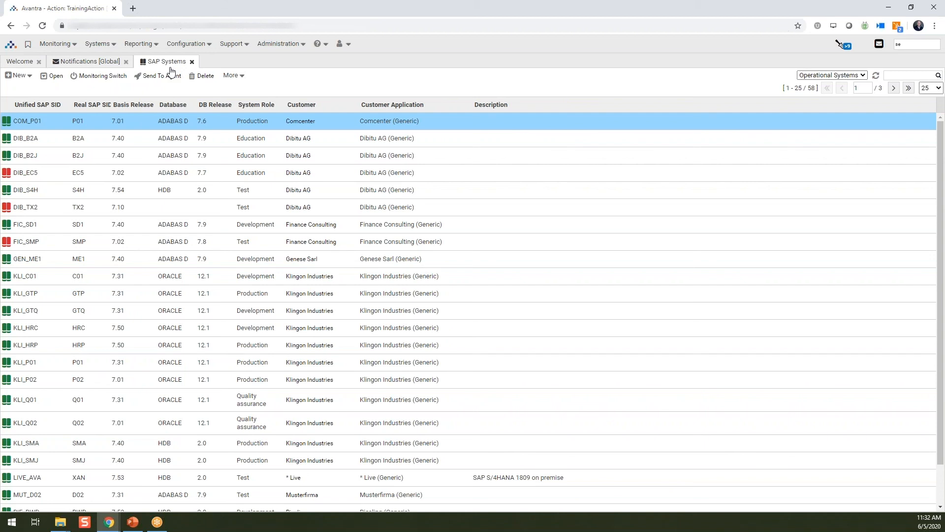
Step: Create an active filter list named "Training Filter" in the global notifications
left_click(100, 64)
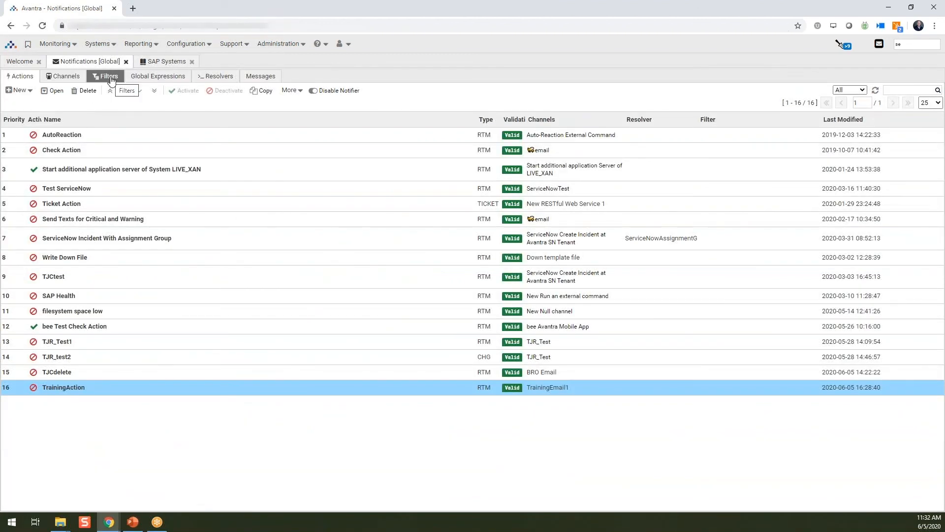
left_click(108, 77)
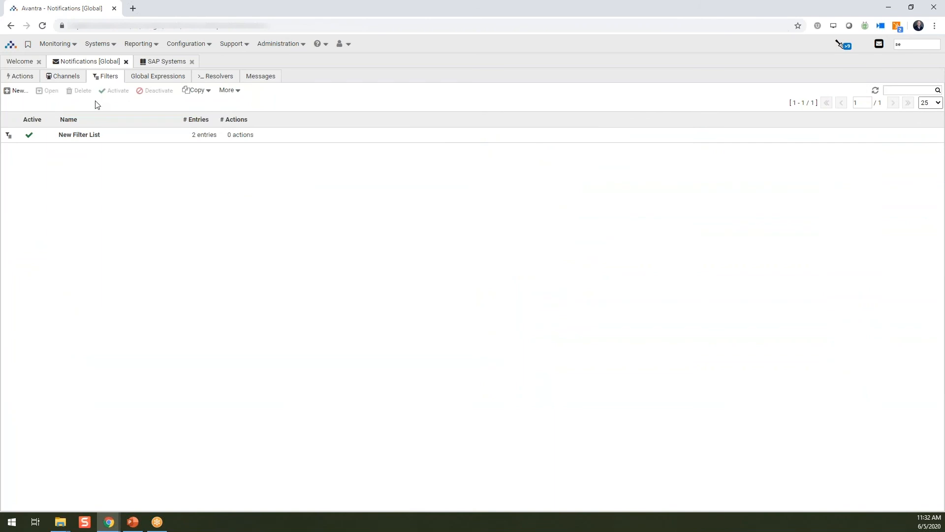
left_click(21, 93)
left_click_drag(510, 147, 305, 148)
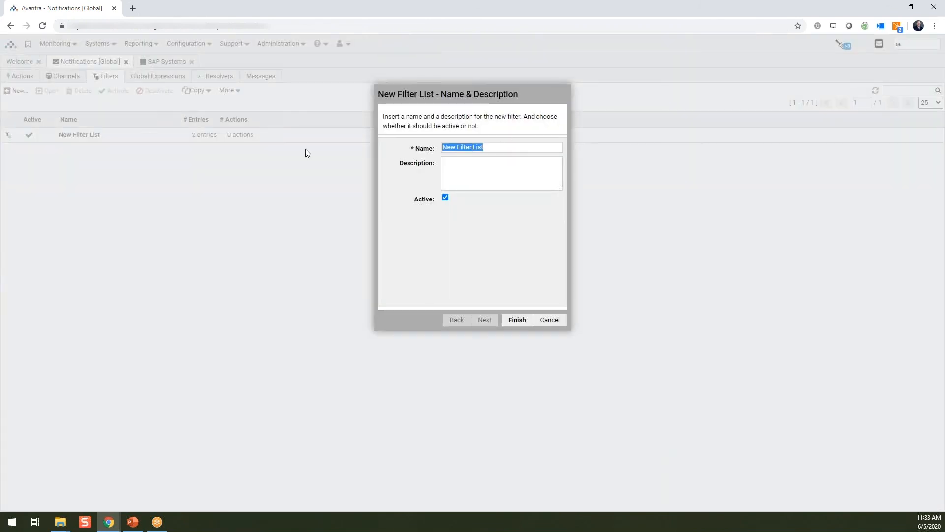
type("Traianing")
key("BackSpace")
key("BackSpace")
key("BackSpace")
key("BackSpace")
type("g Filter")
left_click(517, 319)
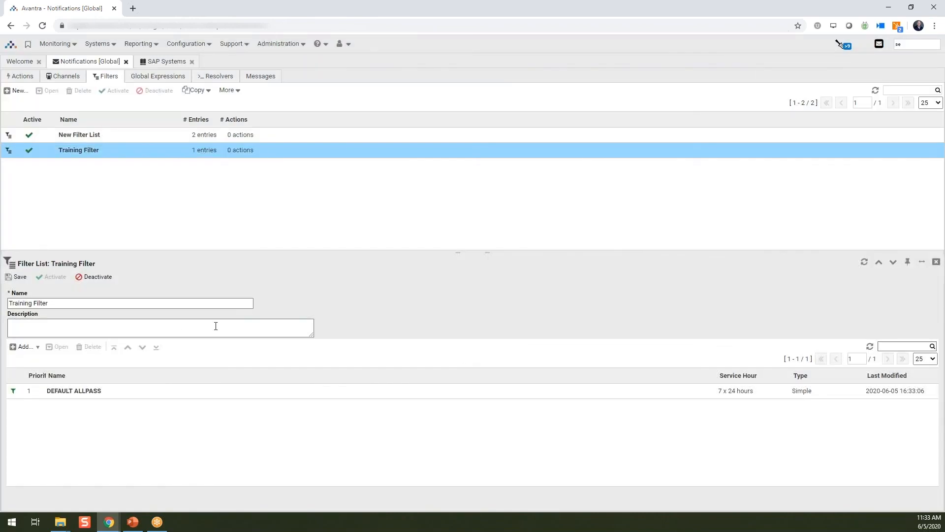
Step: Set the DEFAULT ALLPASS entry of Training Filter to pass each nth notification, every 1 starting with 6, and save the entry
double_click(93, 393)
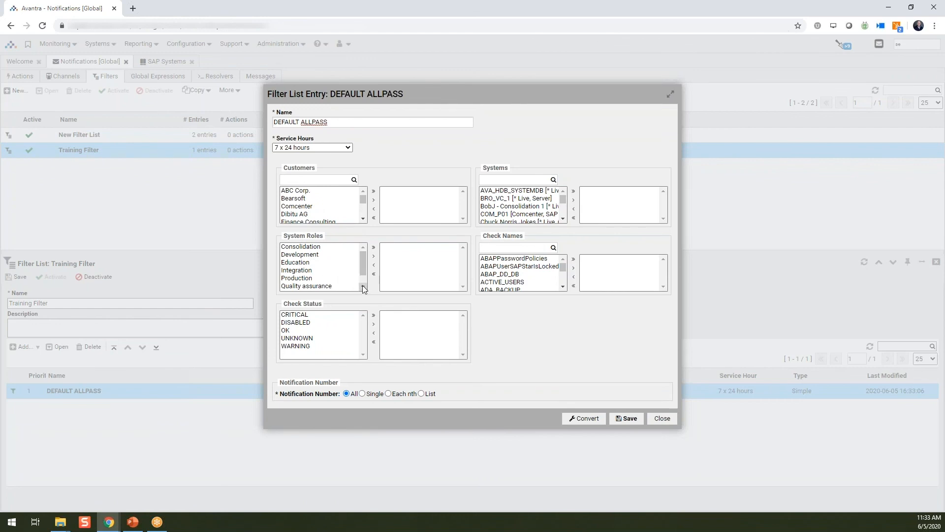
left_click(388, 394)
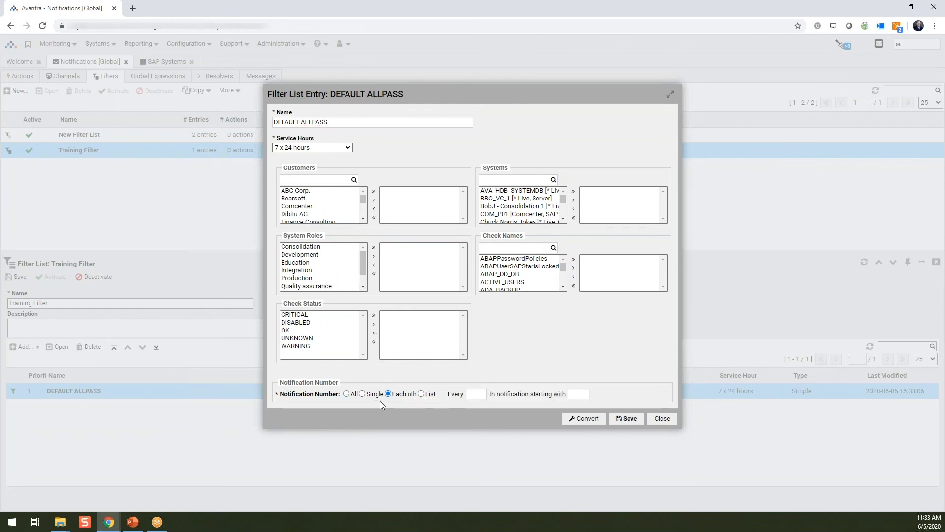
left_click(477, 395)
type("1")
type("6")
key("BackSpace")
type("12")
left_click_drag(581, 392, 554, 392)
type("6")
left_click(623, 421)
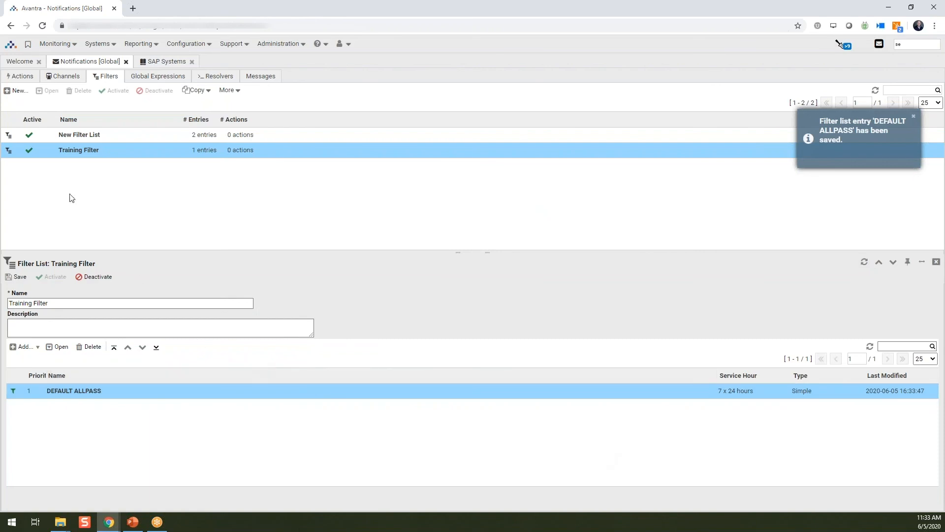
Step: Open TrainingAction from the global actions and assign Training Filter as its filter list
left_click(23, 76)
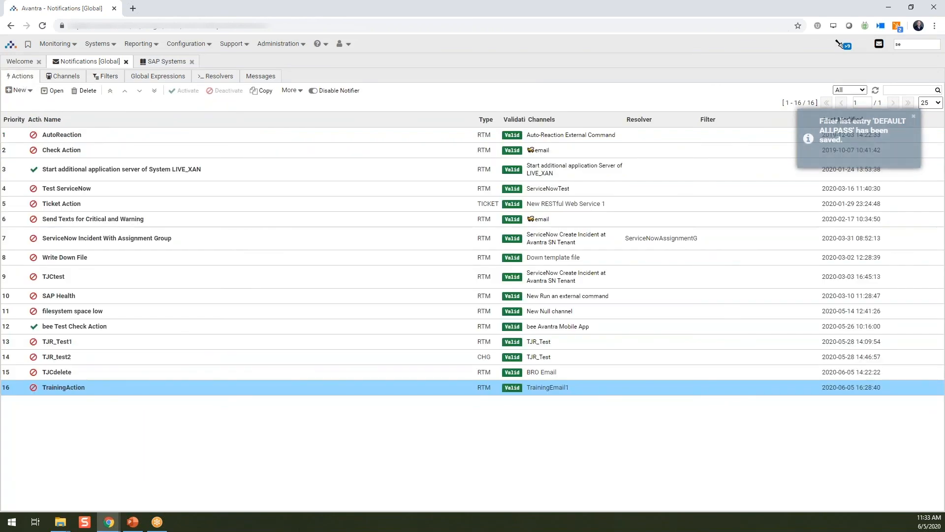
double_click(78, 387)
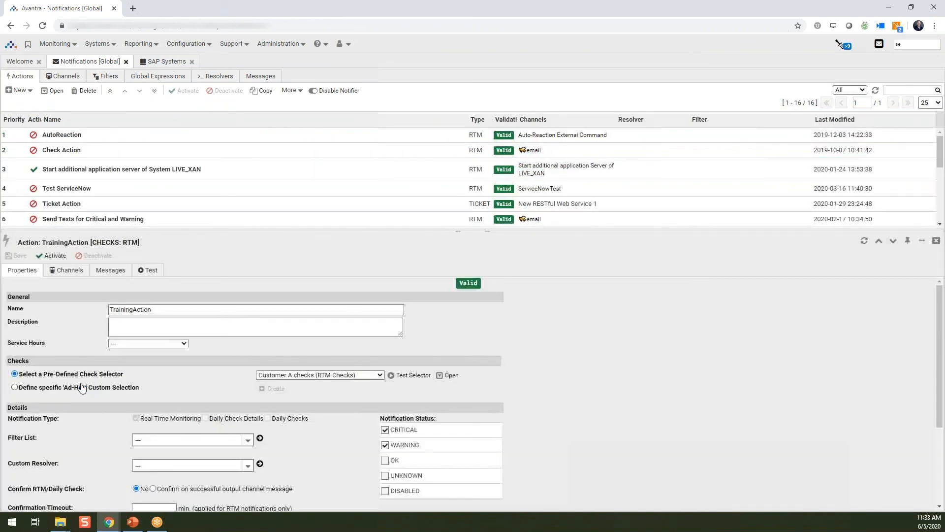
scroll(293, 445, "down", 3)
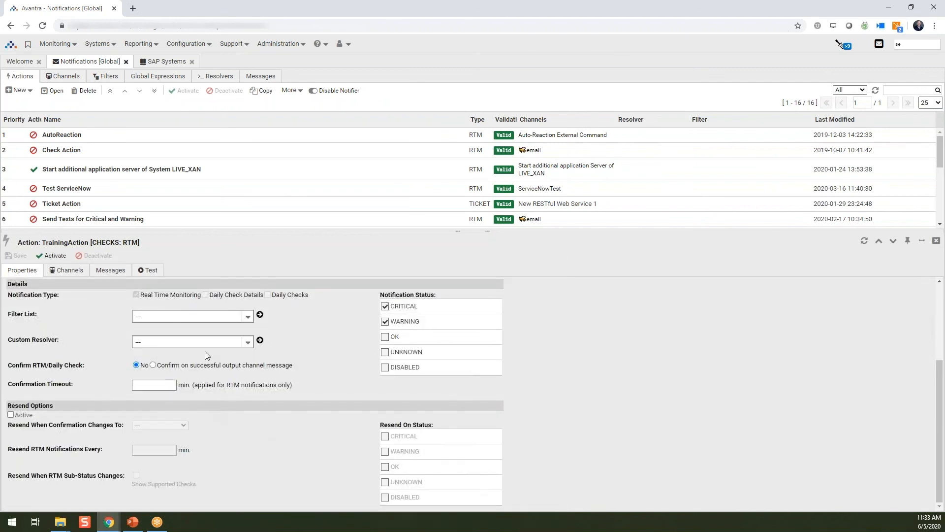
left_click(246, 317)
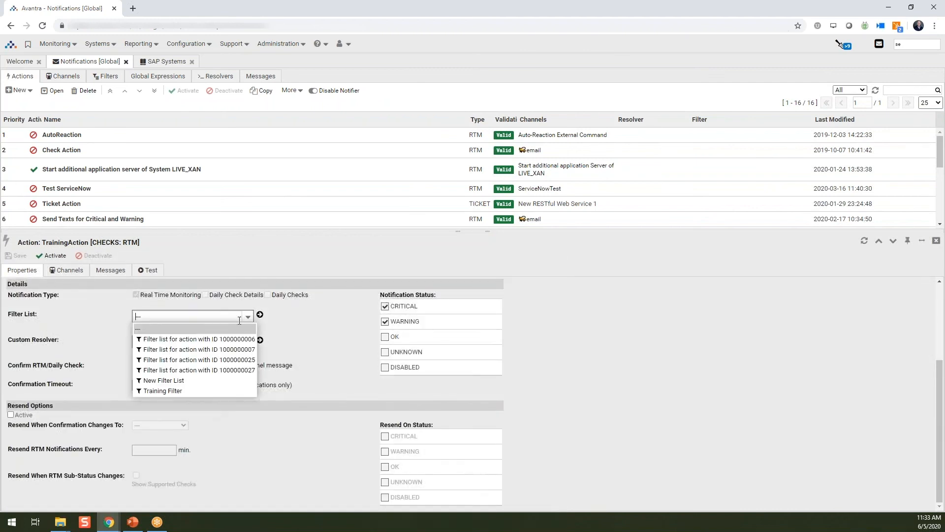
left_click(202, 391)
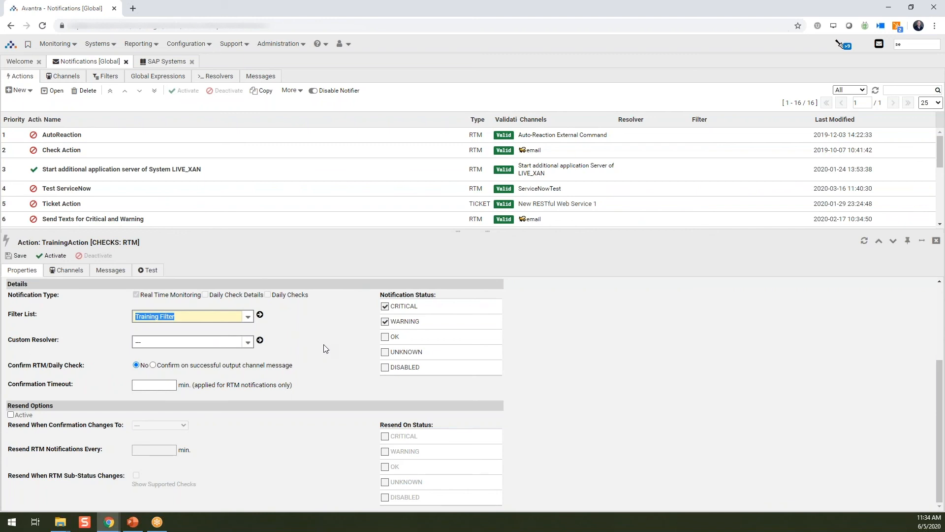
Step: Activate TrainingAction's resend options and set RTM notifications to resend every 5 minutes
left_click(11, 415)
left_click(158, 451)
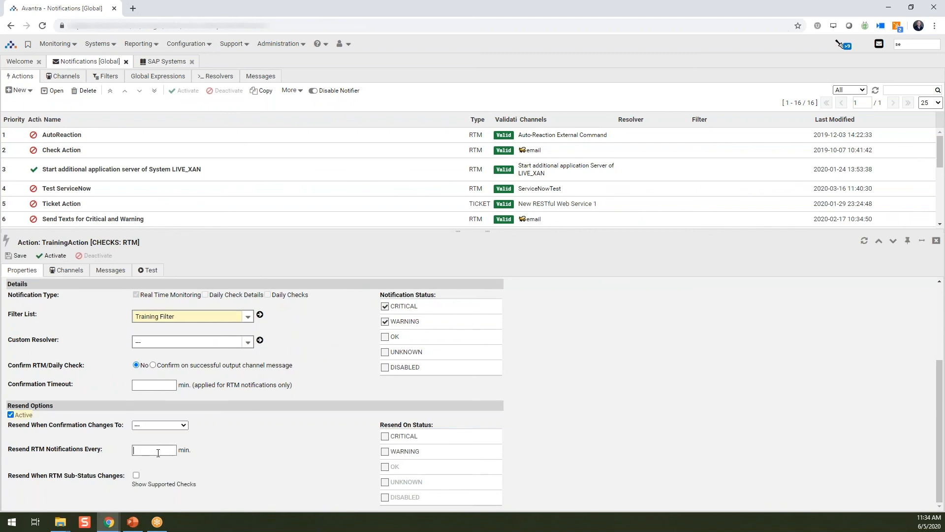
type("5")
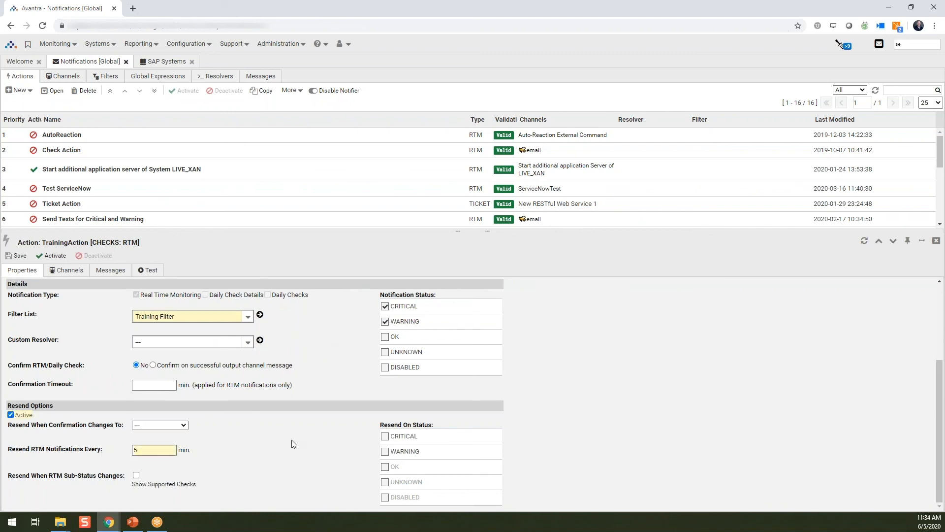